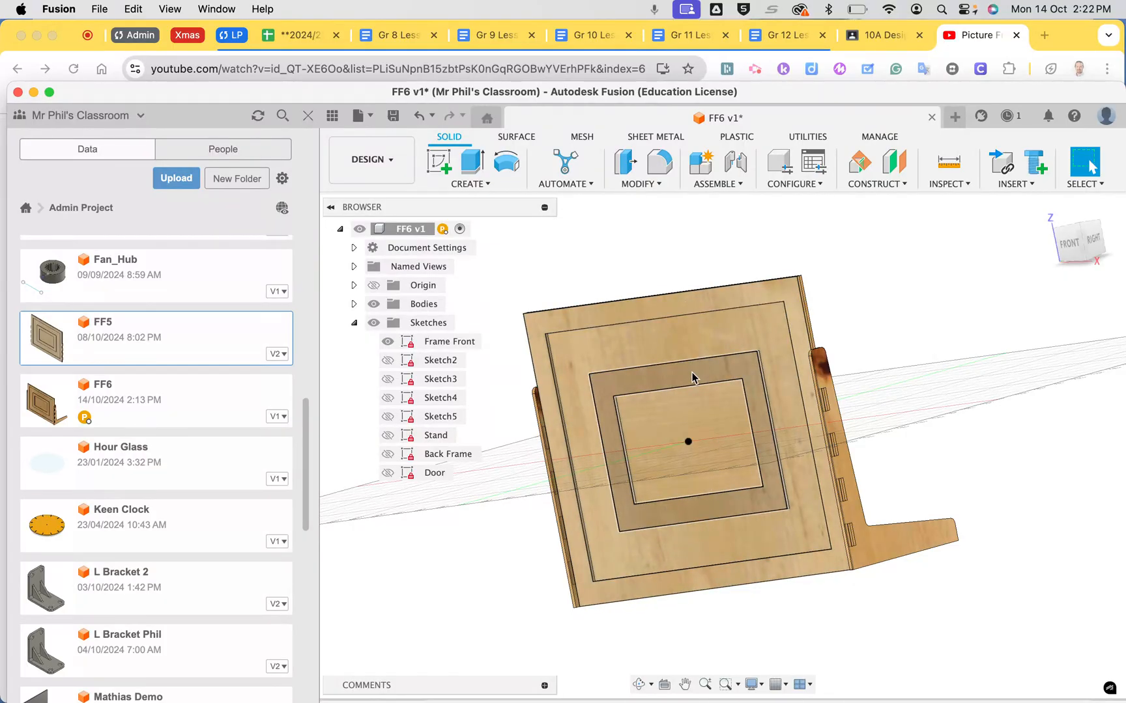
Hide all bodies of the FF6 picture frame model
scroll(692, 372, "right", 10)
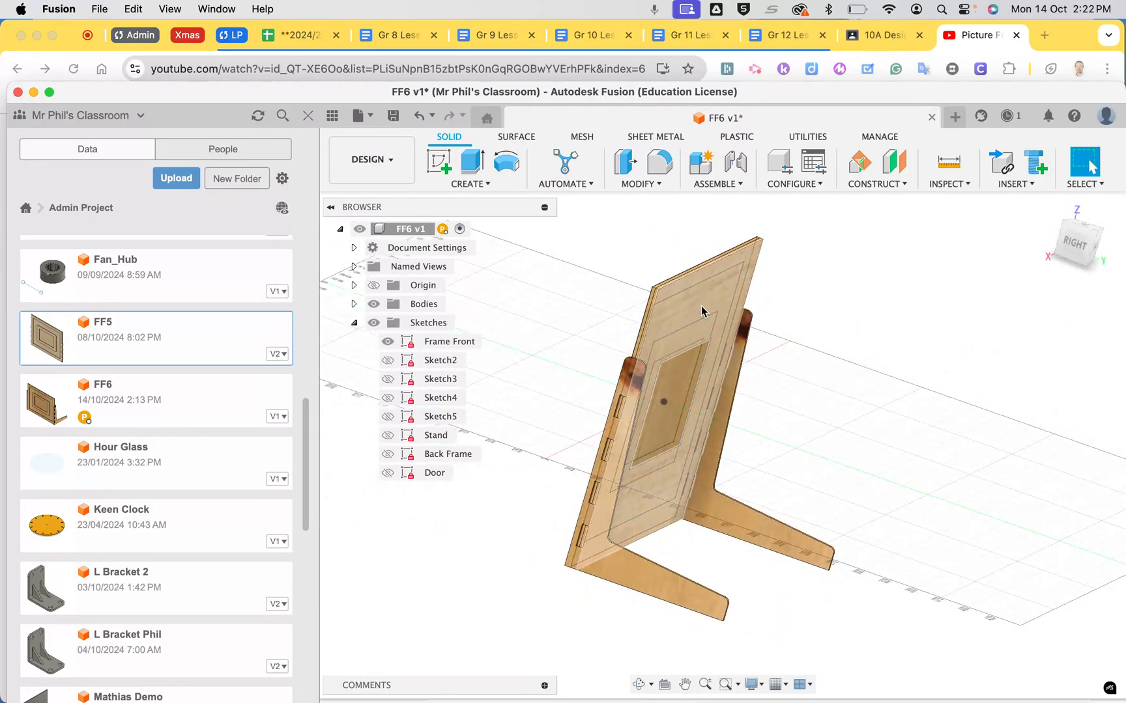
scroll(809, 347, "left", 1)
scroll(809, 344, "left", 10)
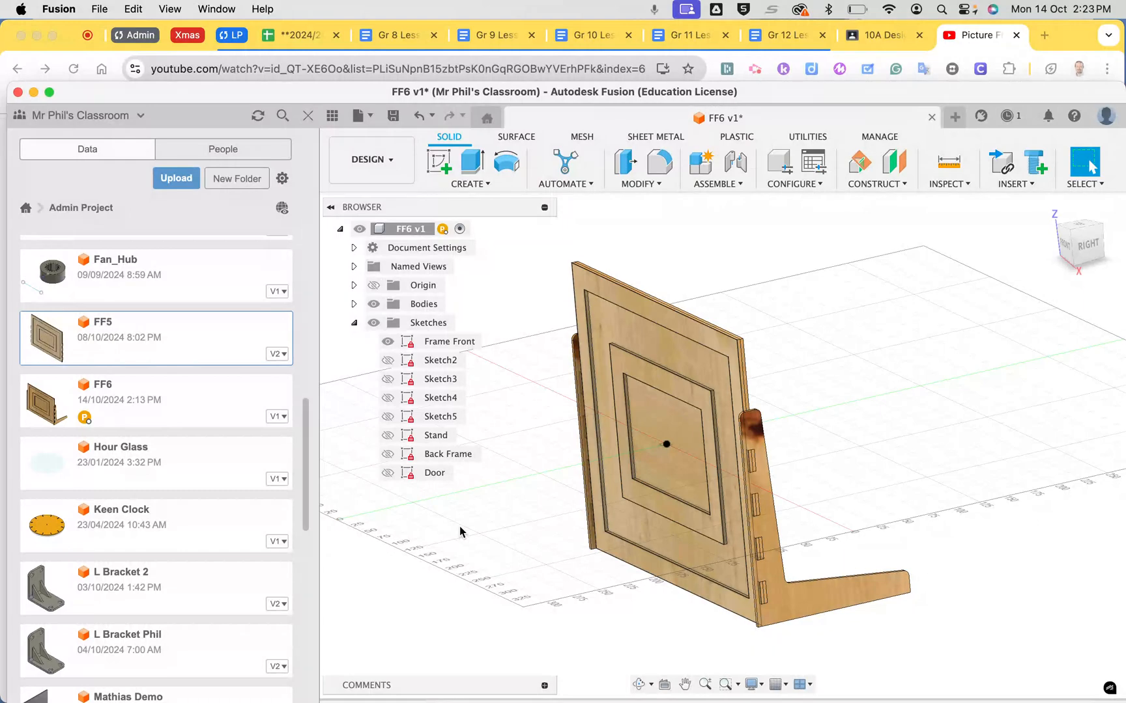
scroll(460, 531, "left", 10)
scroll(460, 532, "up", 3)
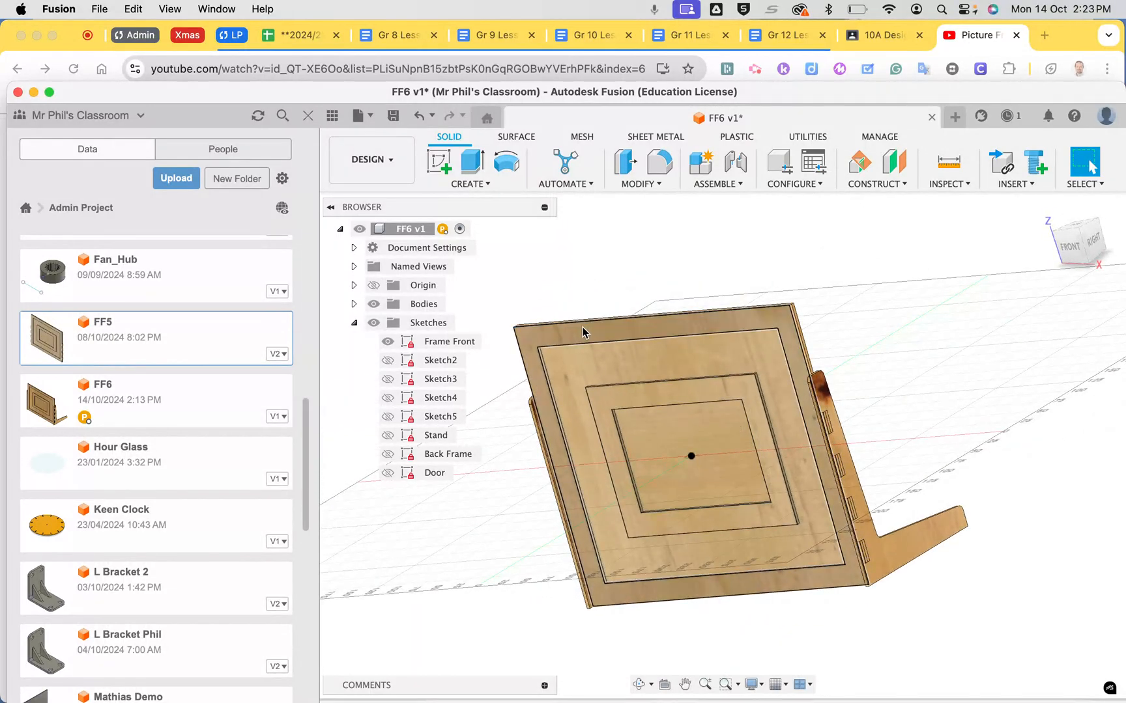
left_click(373, 304)
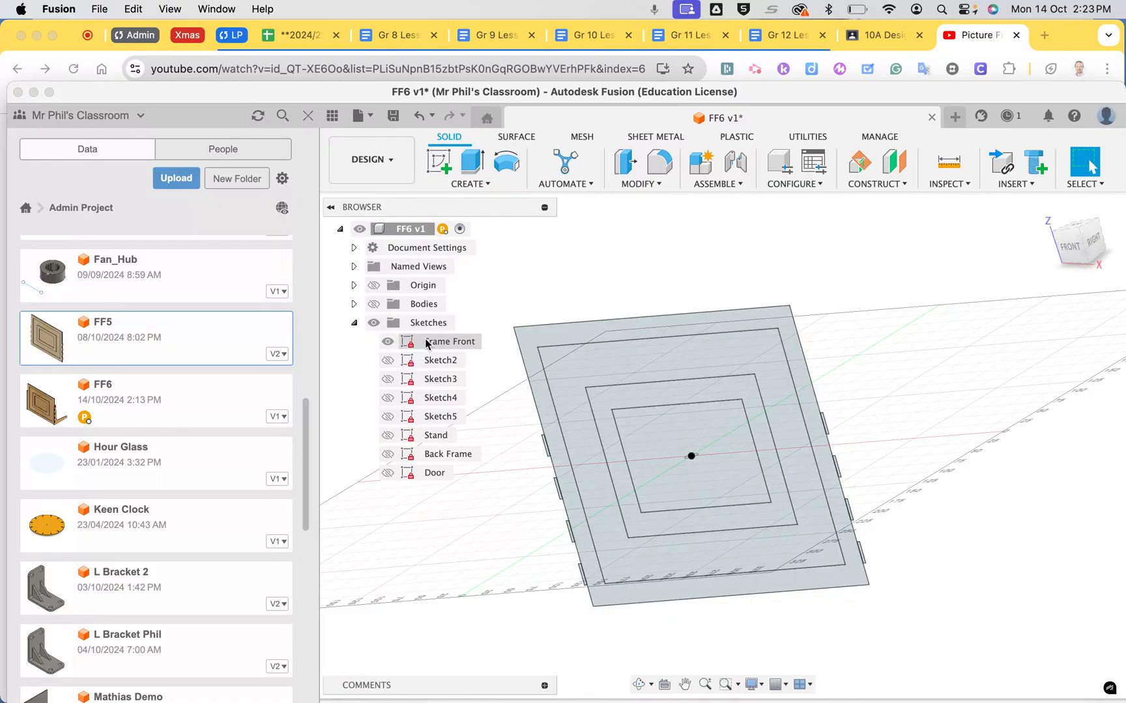
Save the Frame Front sketch as a DXF file named FF6 in the computer's Downloads folder
right_click(427, 343)
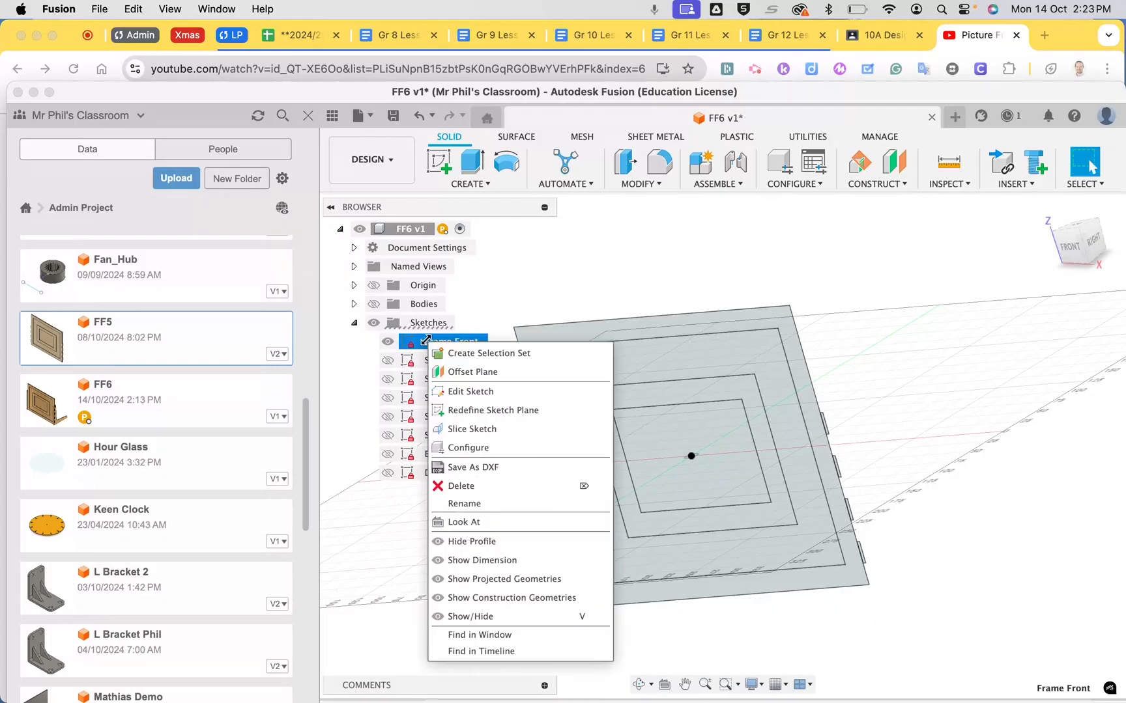
left_click(476, 468)
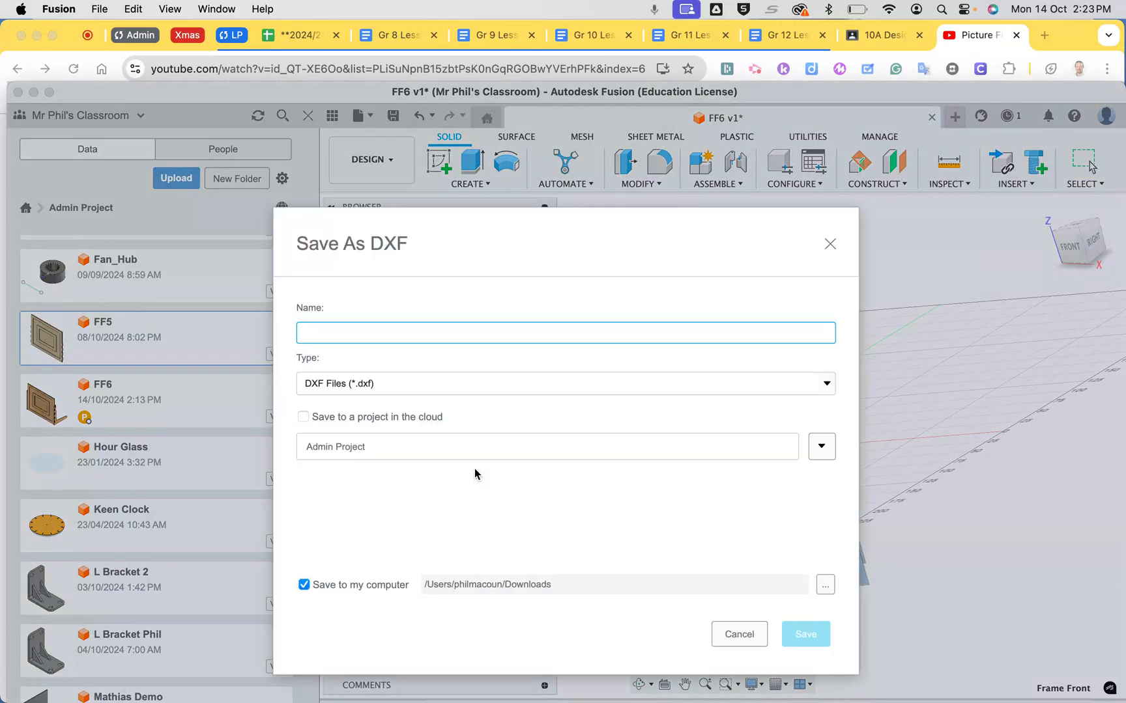
type("Front Frame")
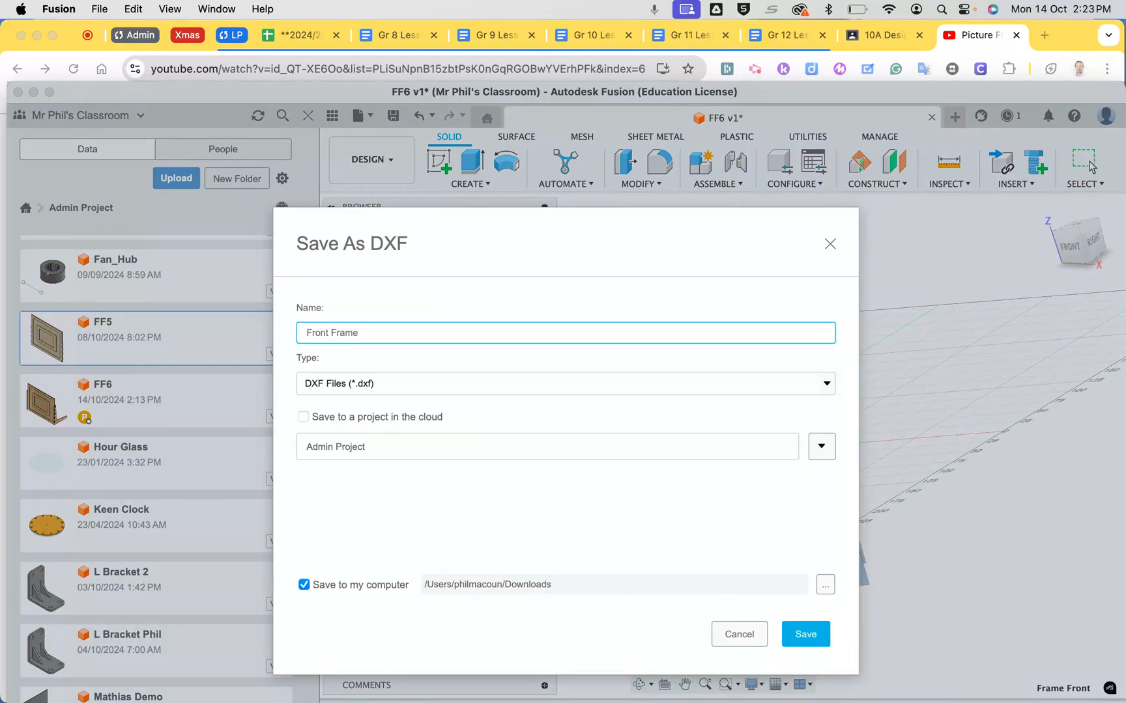
key("BackSpace")
key("BackSpace")
key("BackSpace")
key("BackSpace")
type("FF6")
left_click(803, 634)
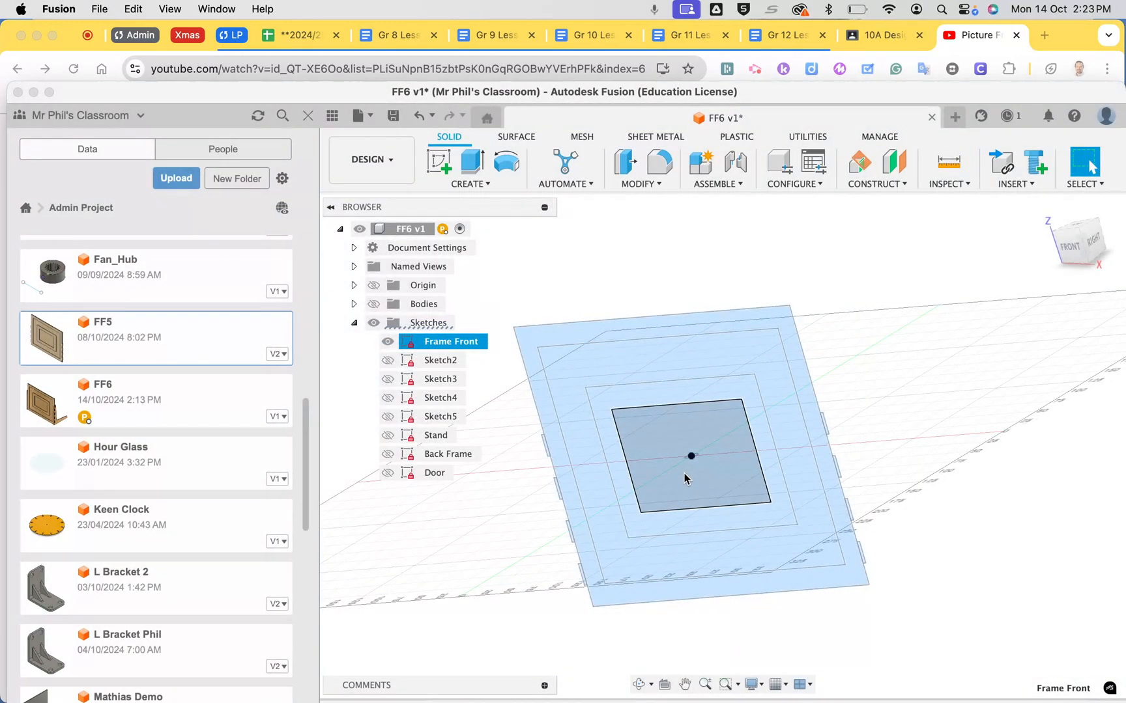
Switch to Illustrator and open FF6.dxf from Downloads at original size, with 1 unit equal to 1 millimetre
left_click(606, 691)
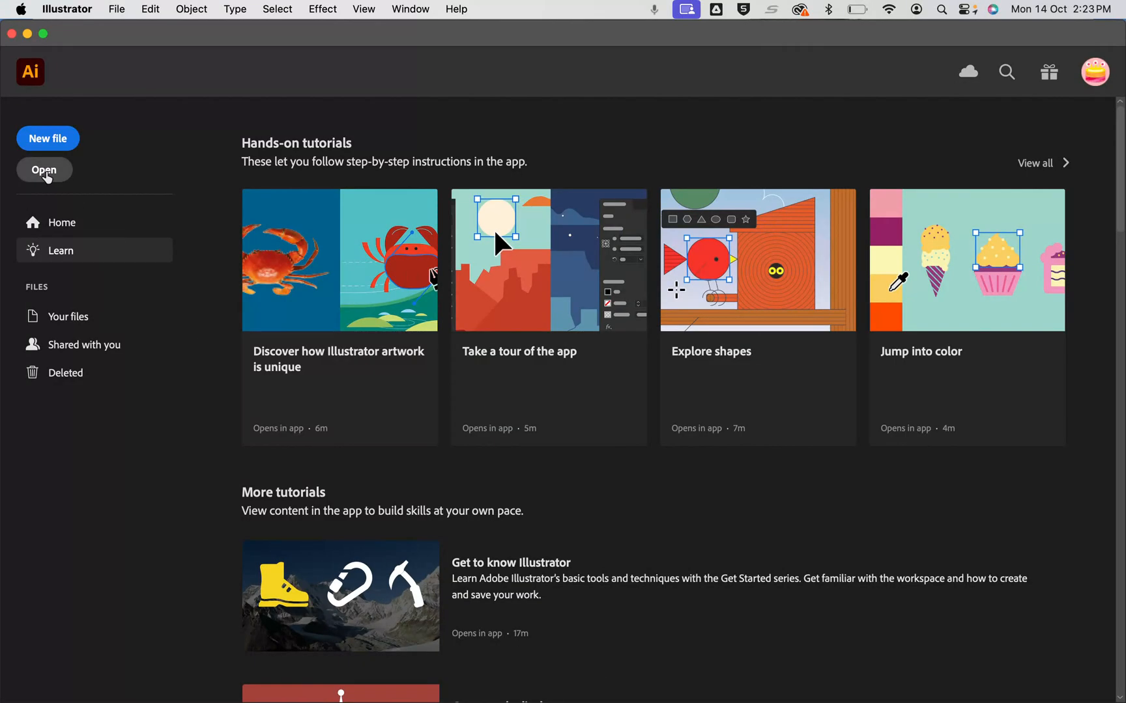
left_click(46, 174)
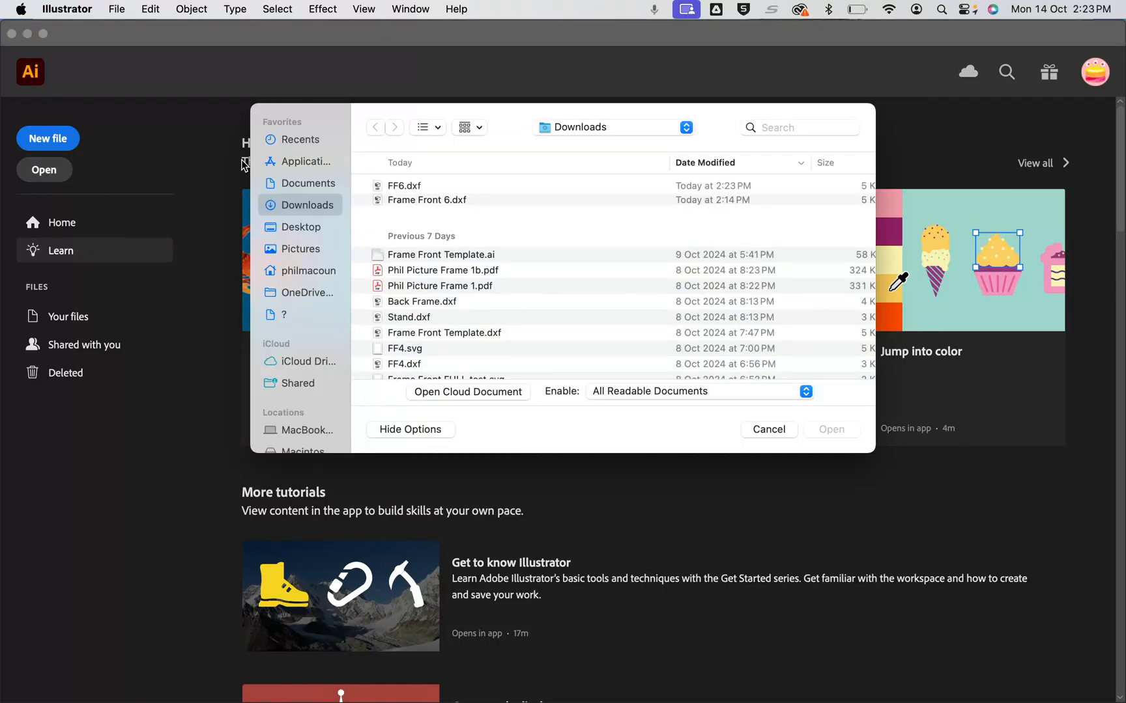
left_click(398, 186)
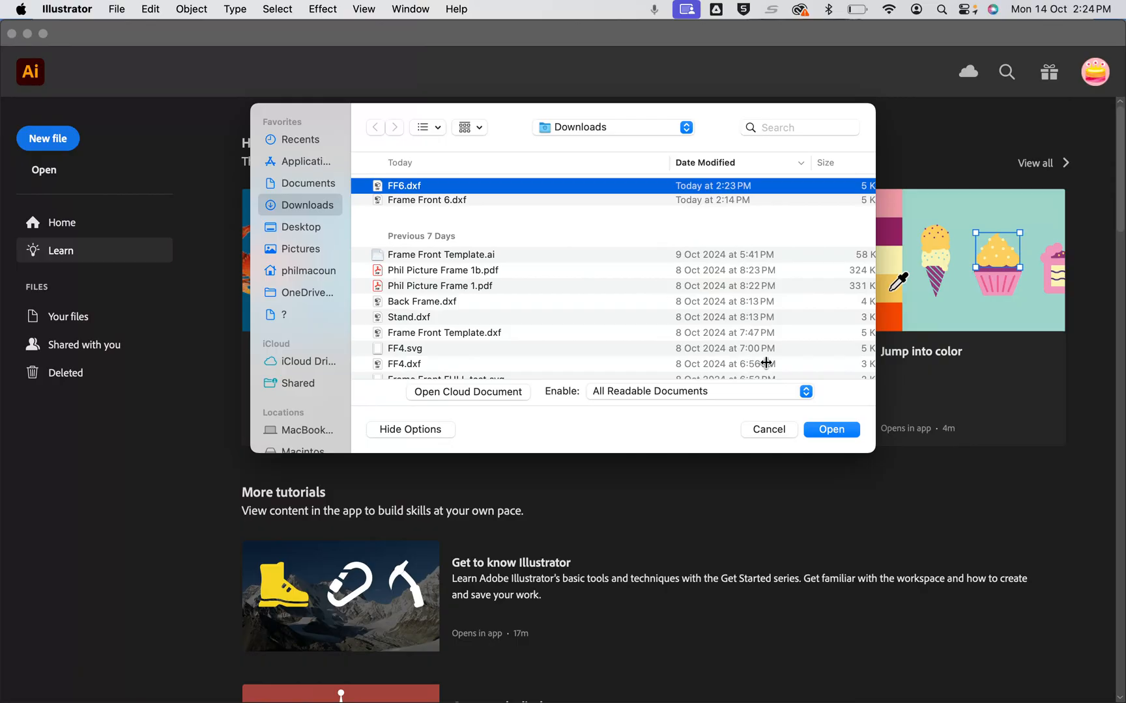
left_click(838, 433)
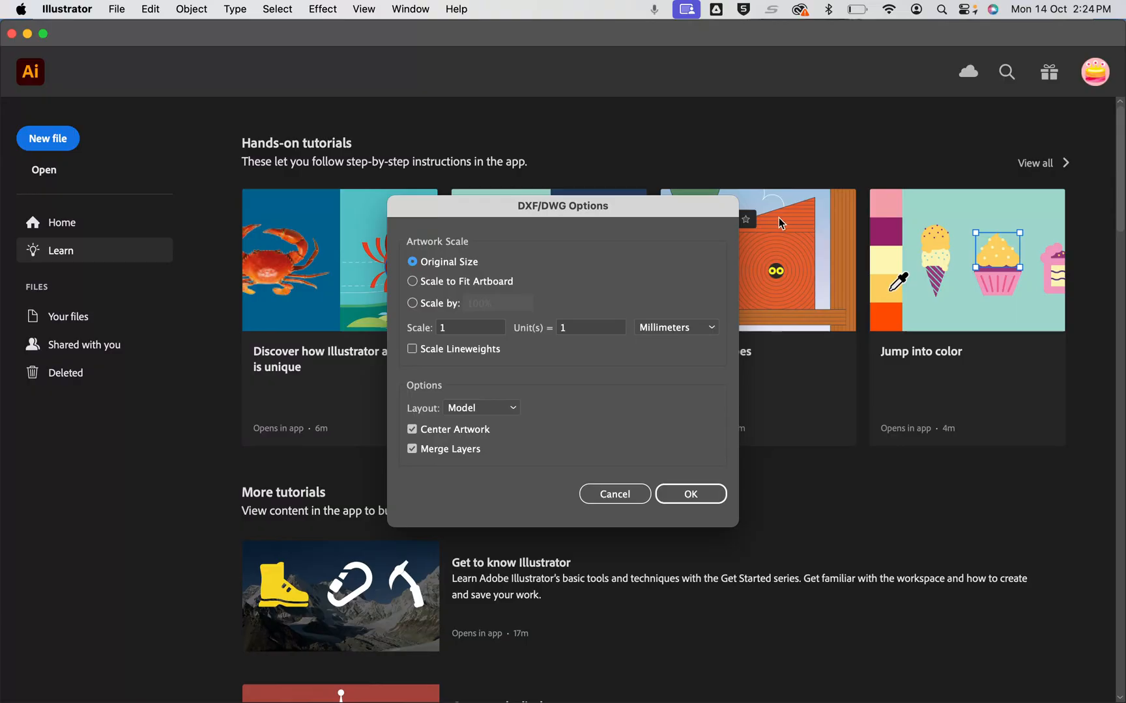
left_click(414, 284)
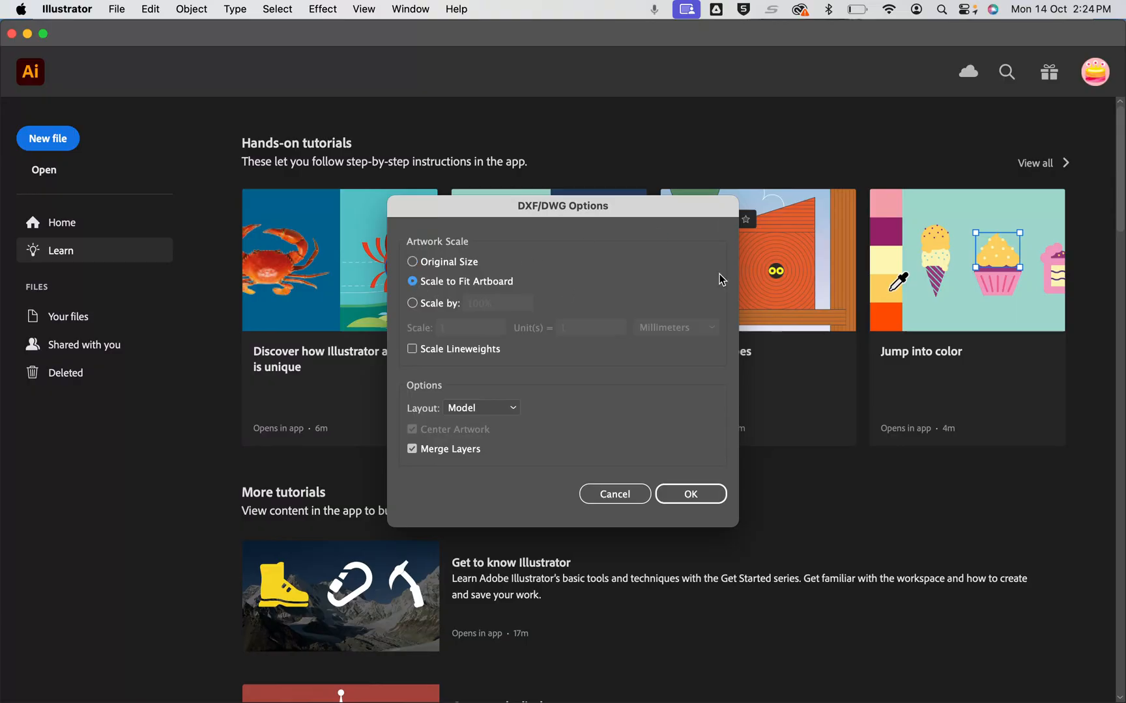
left_click(411, 263)
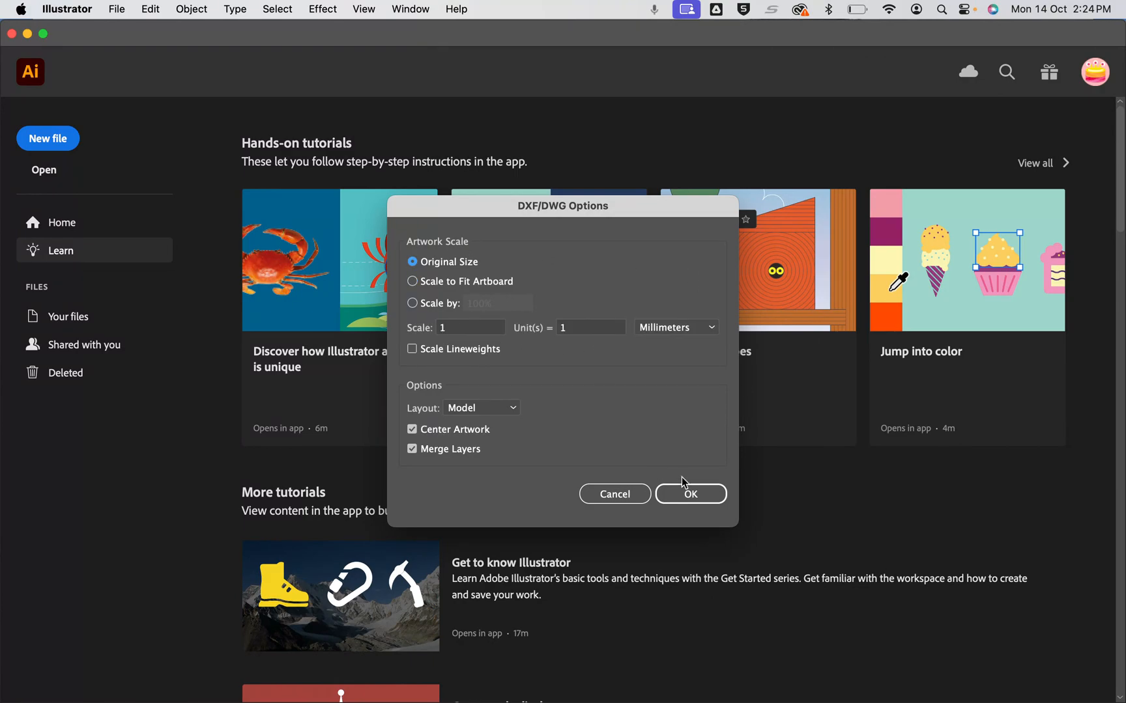
left_click(691, 495)
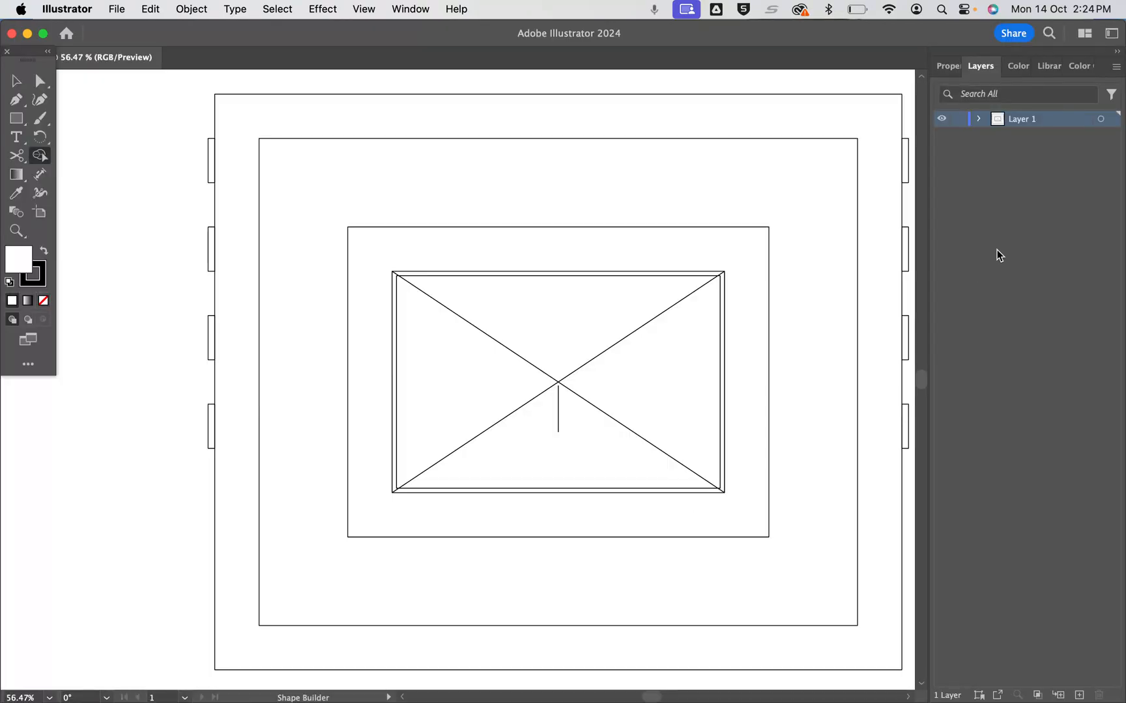
Expand Layer 1 and its group, and toggle the visibility of the two lowest entries to identify their paths
left_click(980, 121)
left_click(998, 136)
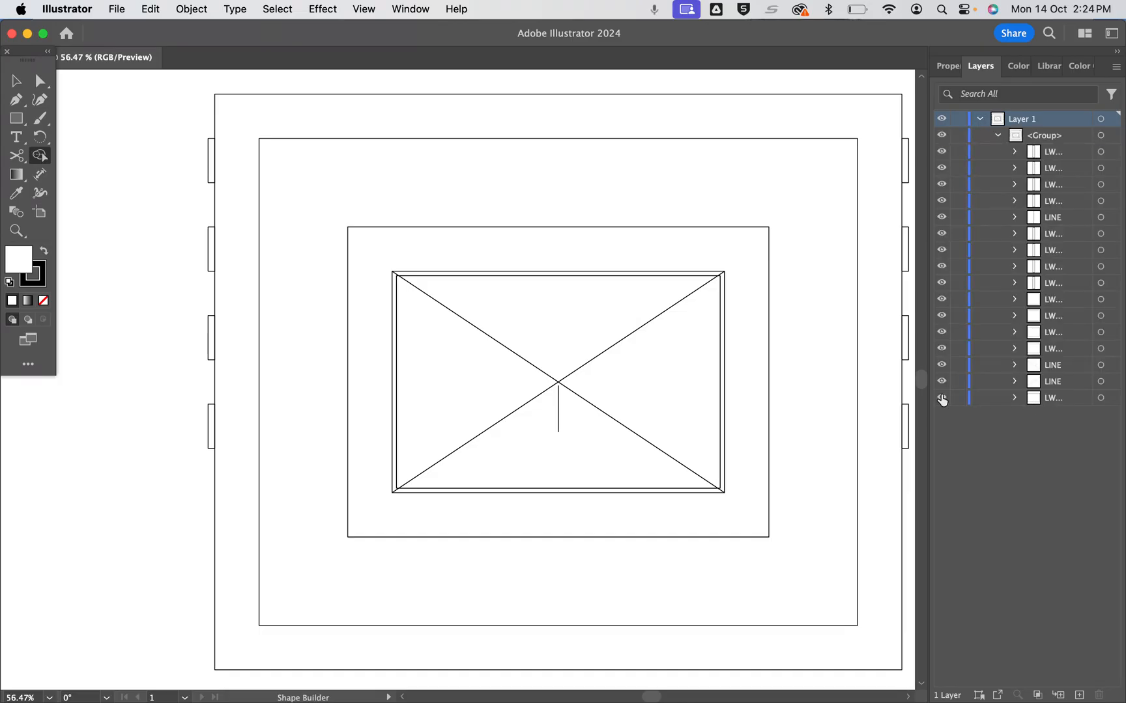
left_click(942, 398)
left_click(942, 398)
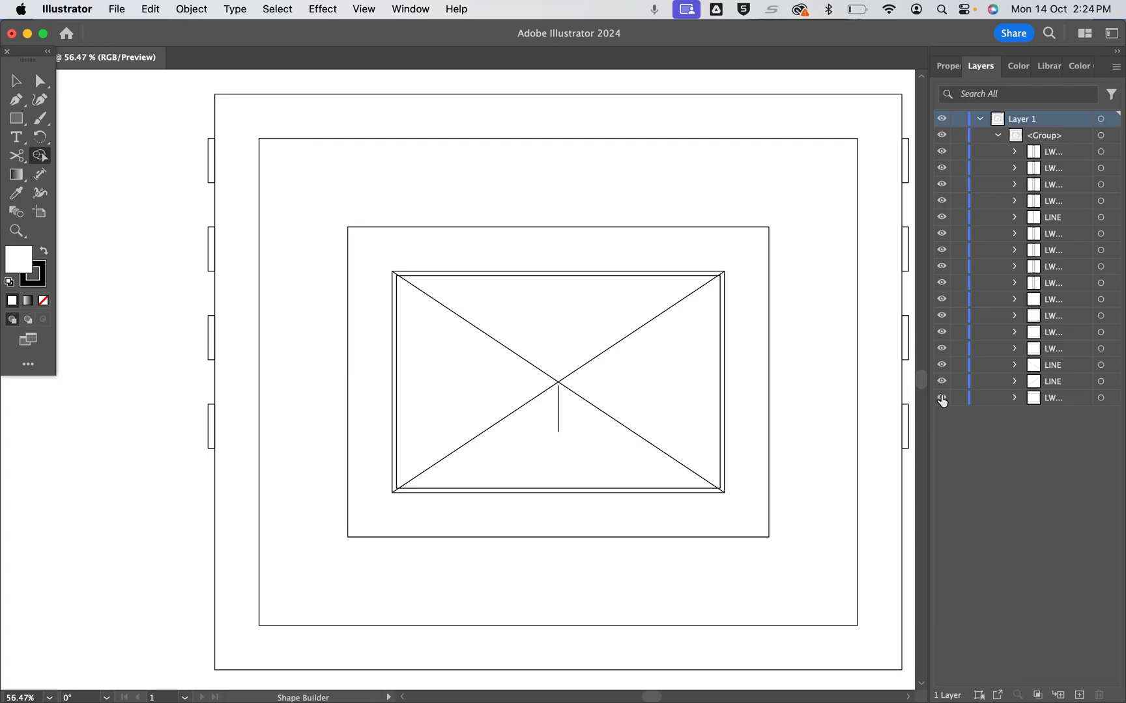
left_click(942, 384)
left_click(941, 384)
left_click(948, 68)
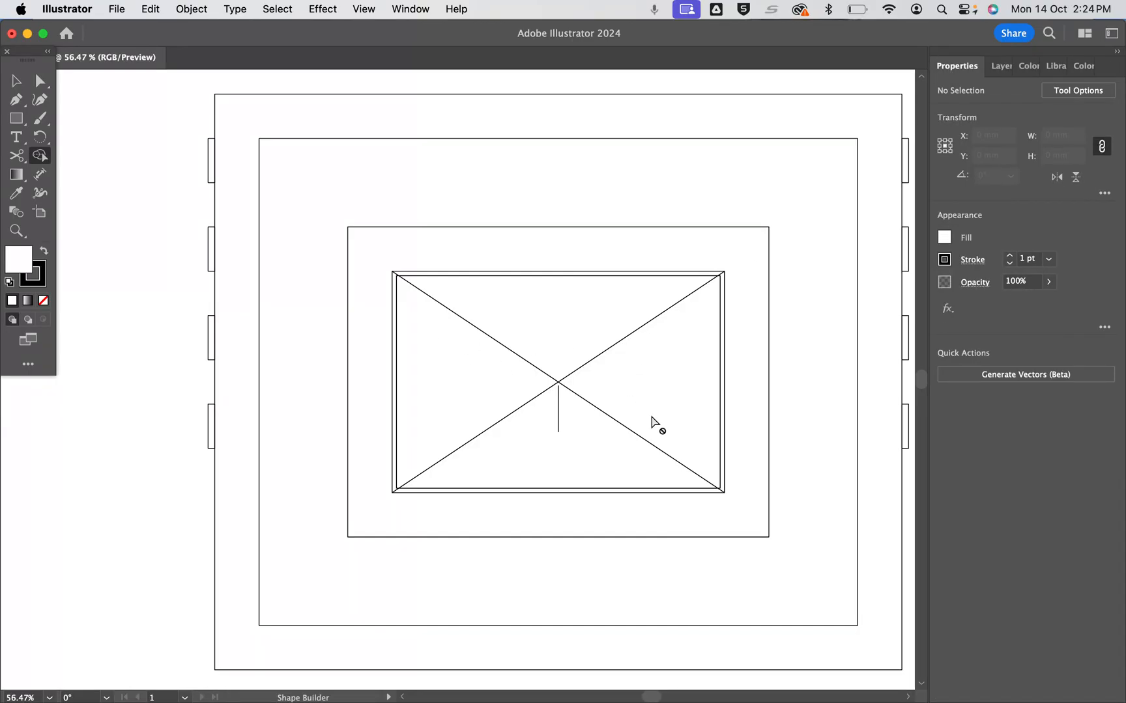
Delete the two crossing diagonal lines inside the central opening
scroll(652, 419, "right", 2)
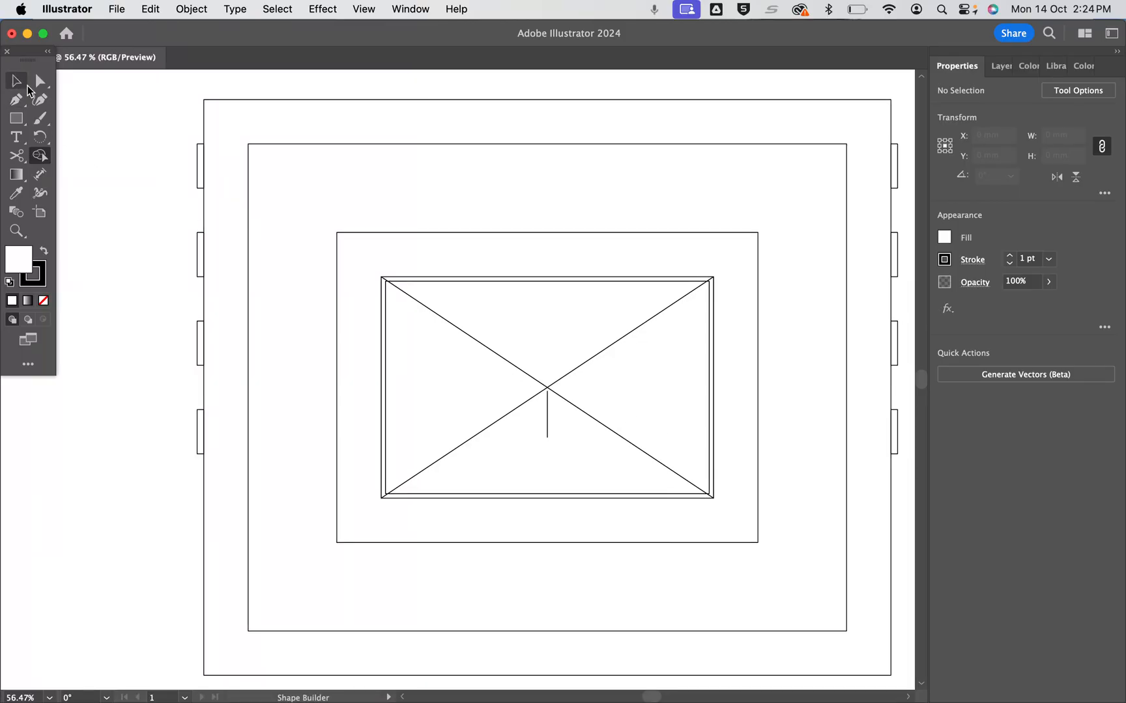
left_click(40, 81)
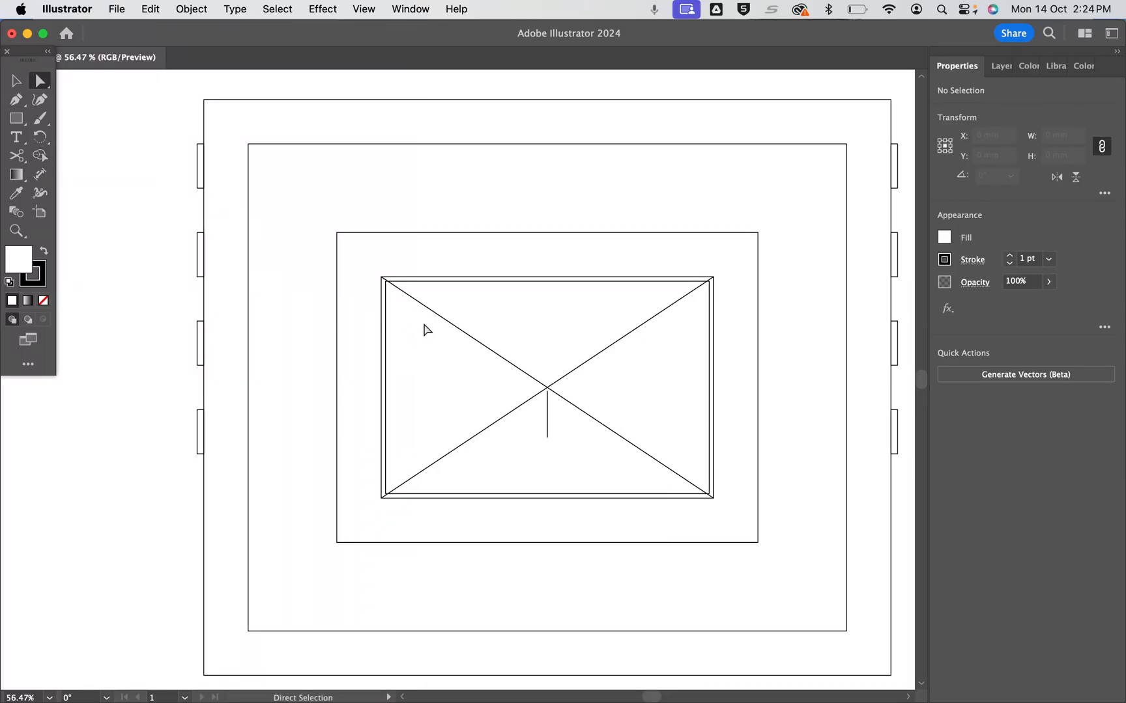
left_click(447, 325)
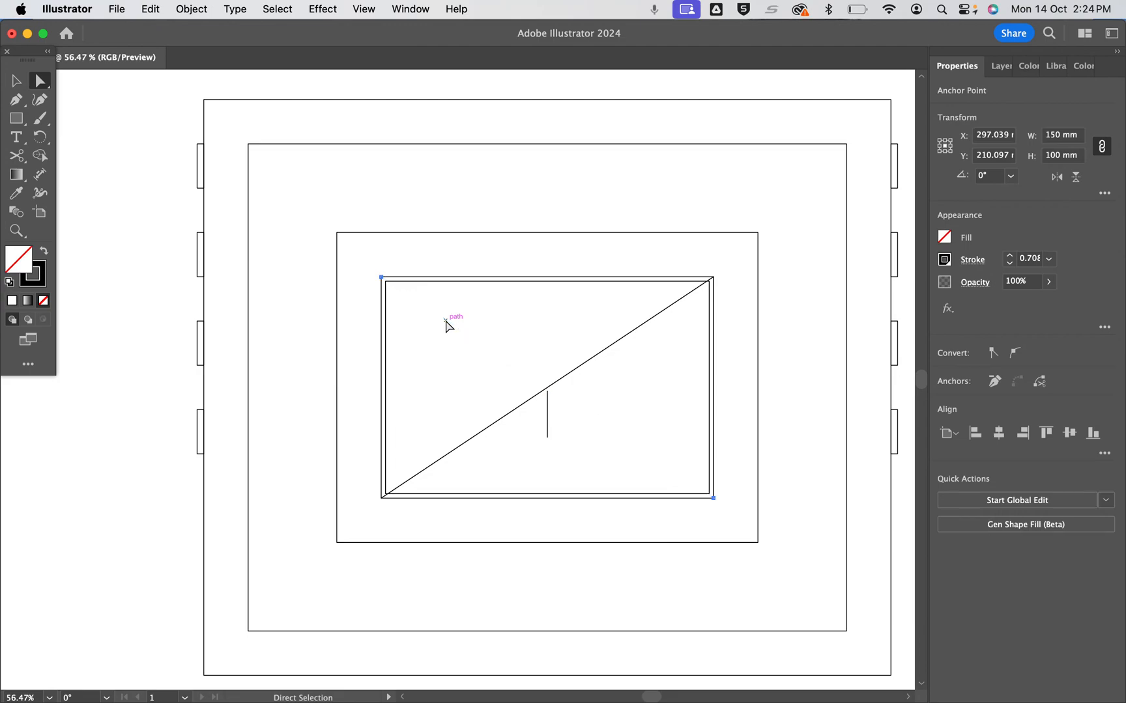
key("Delete")
left_click(580, 370)
key("Delete")
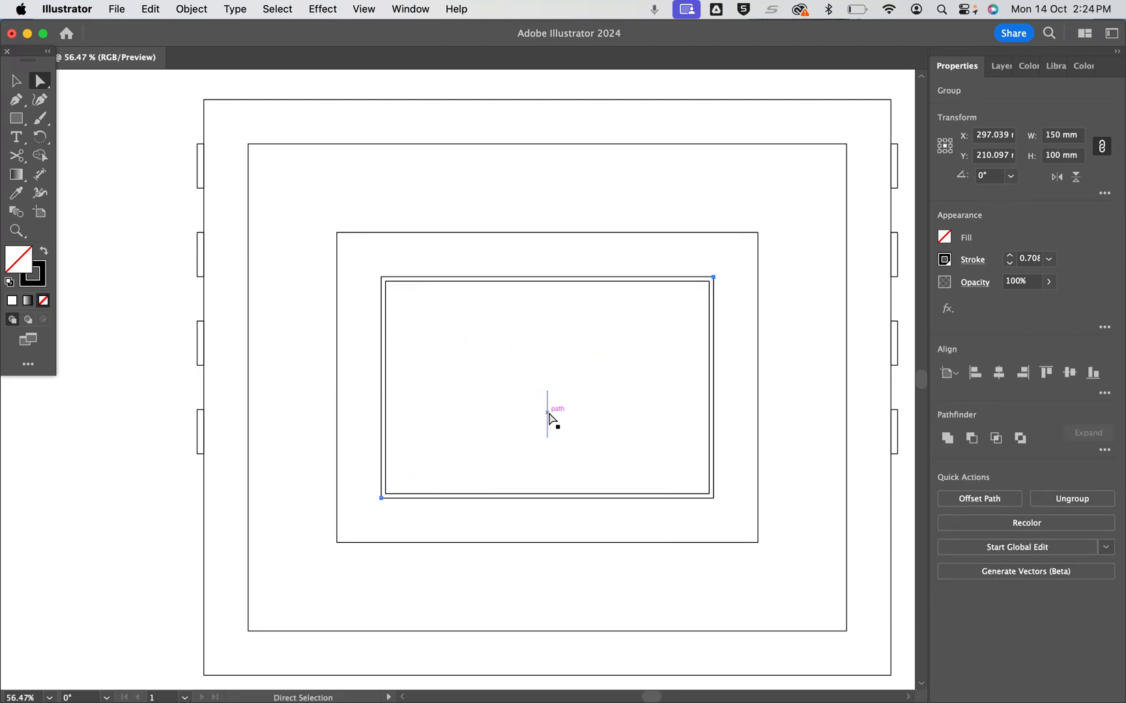
Delete the short vertical centre line and the outer of the two closely spaced central rectangles, and clear the selection
left_click(549, 421)
key("Delete")
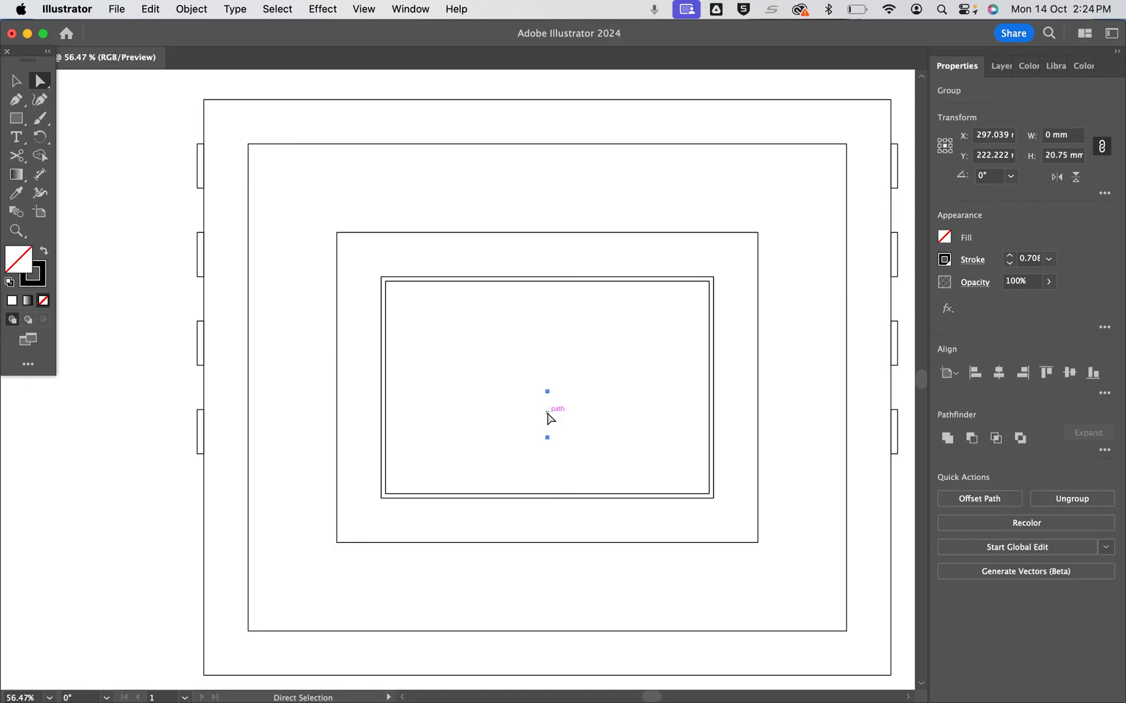
key("Delete")
left_click(577, 281)
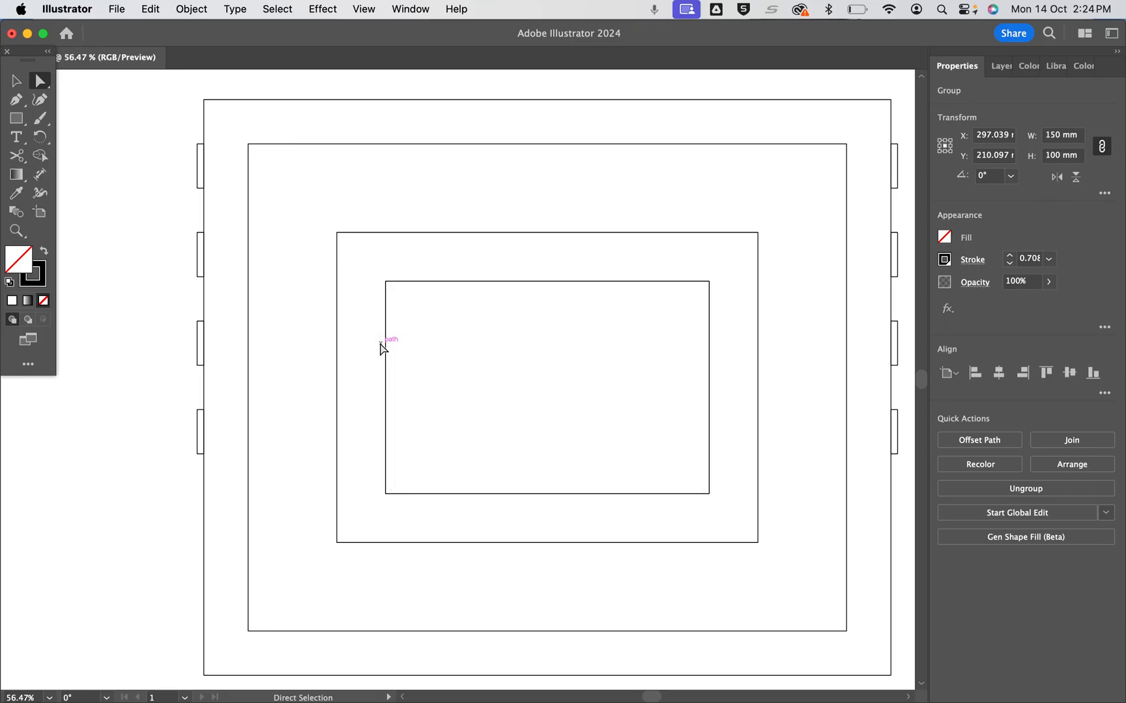
key("super+shift+a")
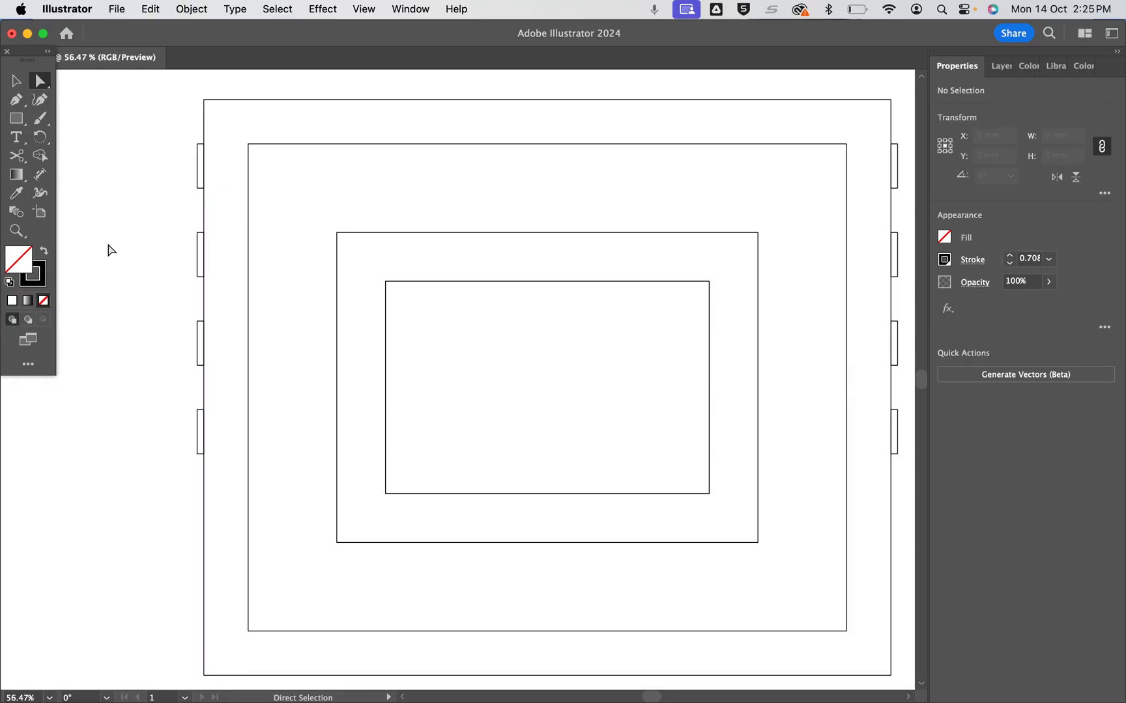
Cut the inner edge of the frame's upper-left tab at both corners with Scissors and remove that segment
left_click(18, 157)
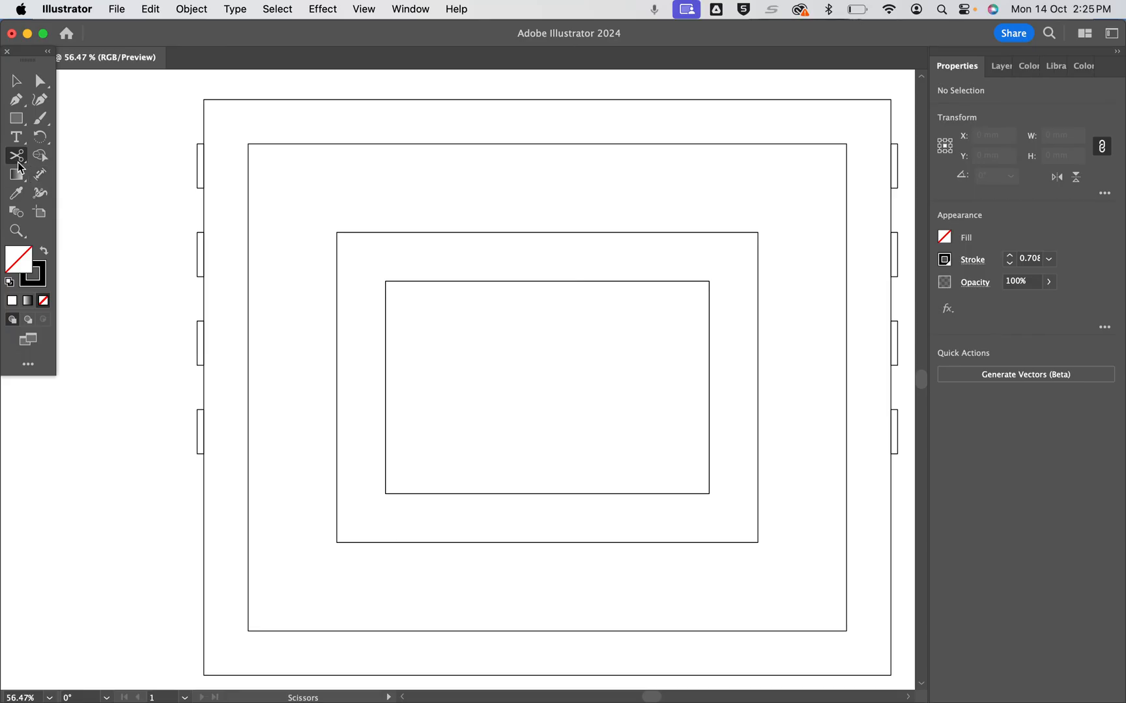
left_click(204, 143)
left_click(204, 187)
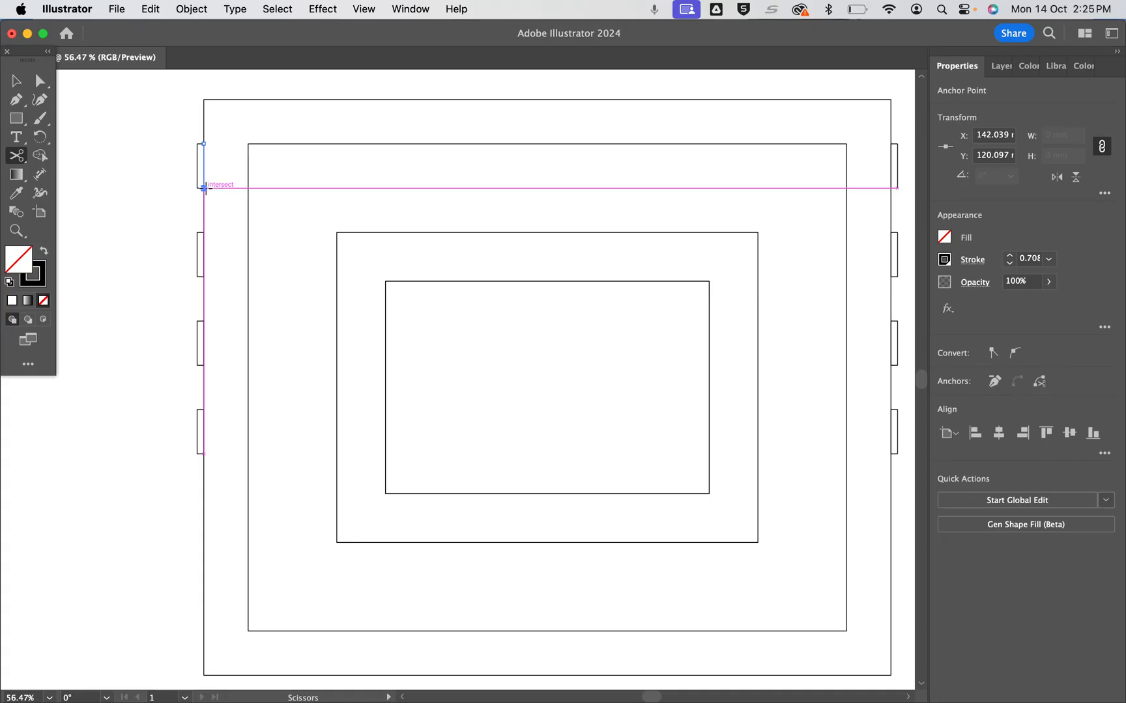
left_click(40, 81)
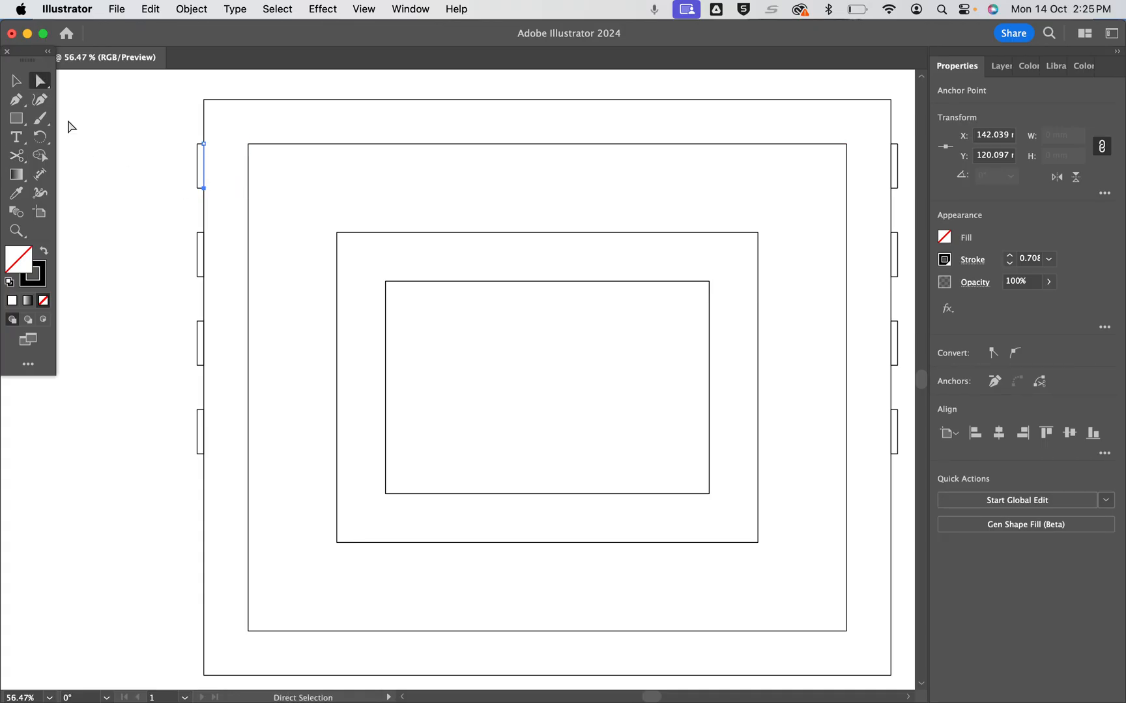
left_click(205, 169)
left_click(204, 168)
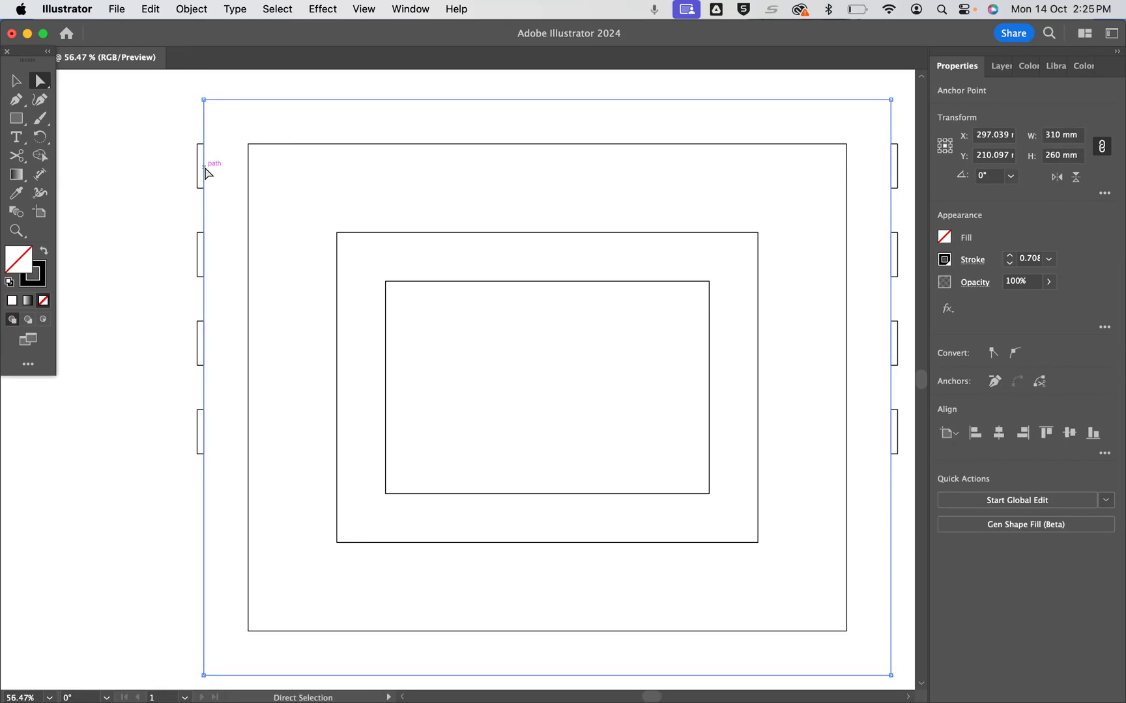
Cut the outer frame outline at both corners of the upper-left tab with Scissors and delete the segment between the cuts
left_click(17, 155)
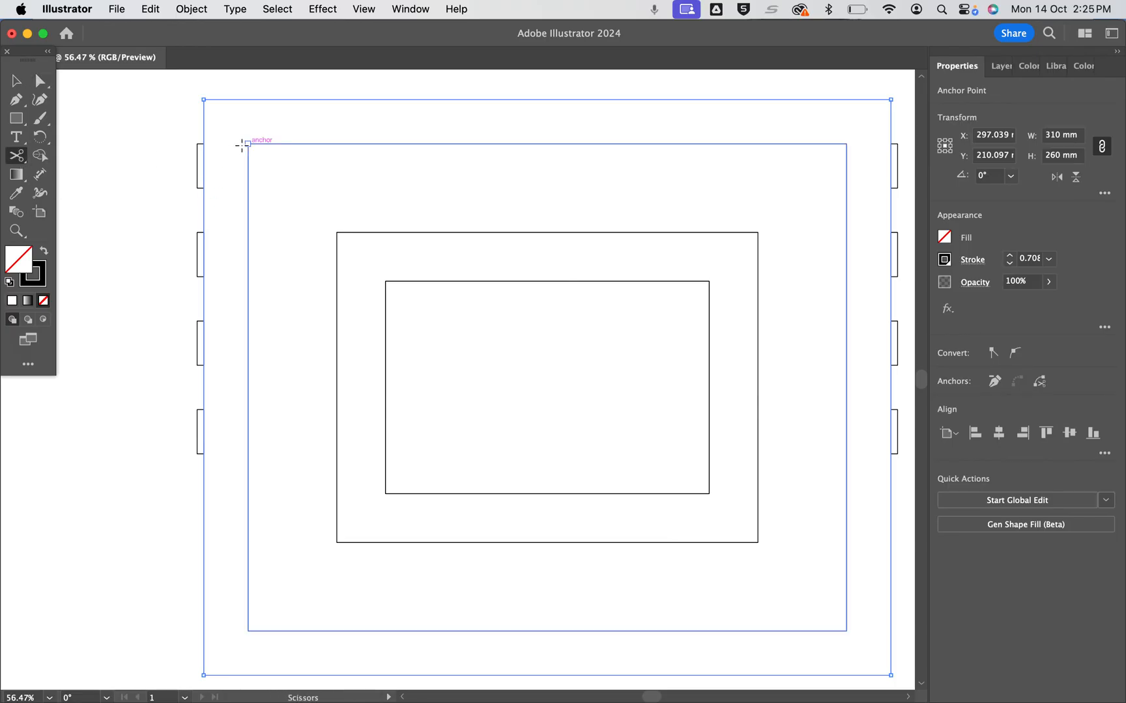
left_click(203, 144)
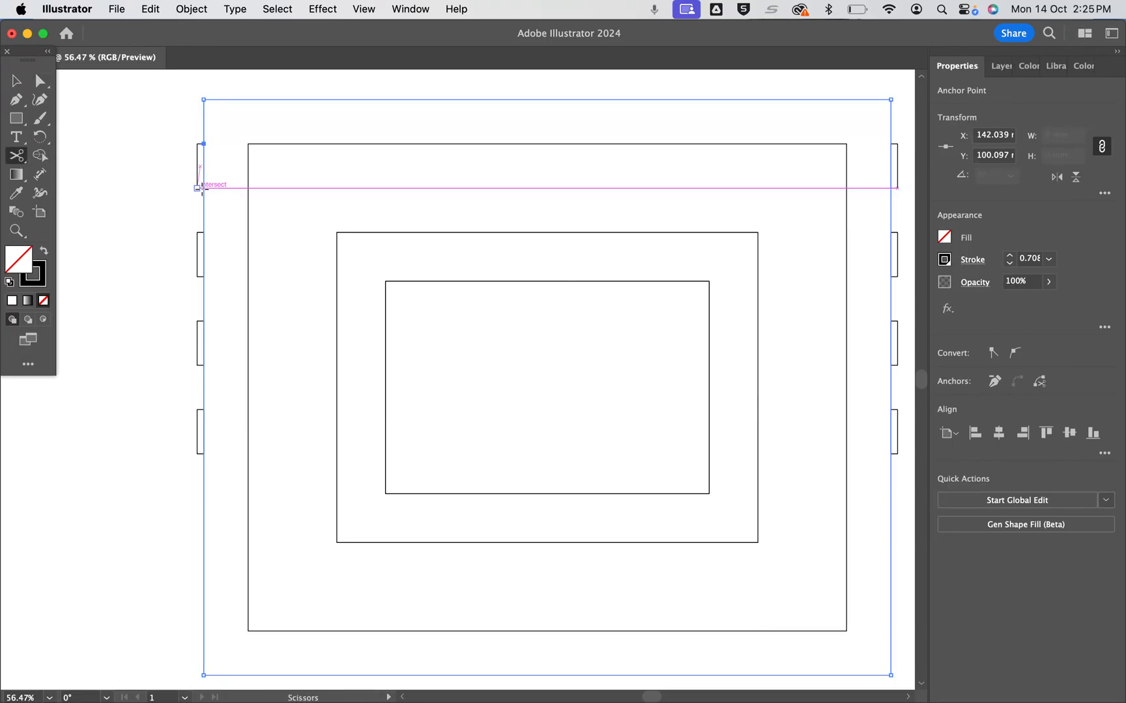
left_click(204, 187)
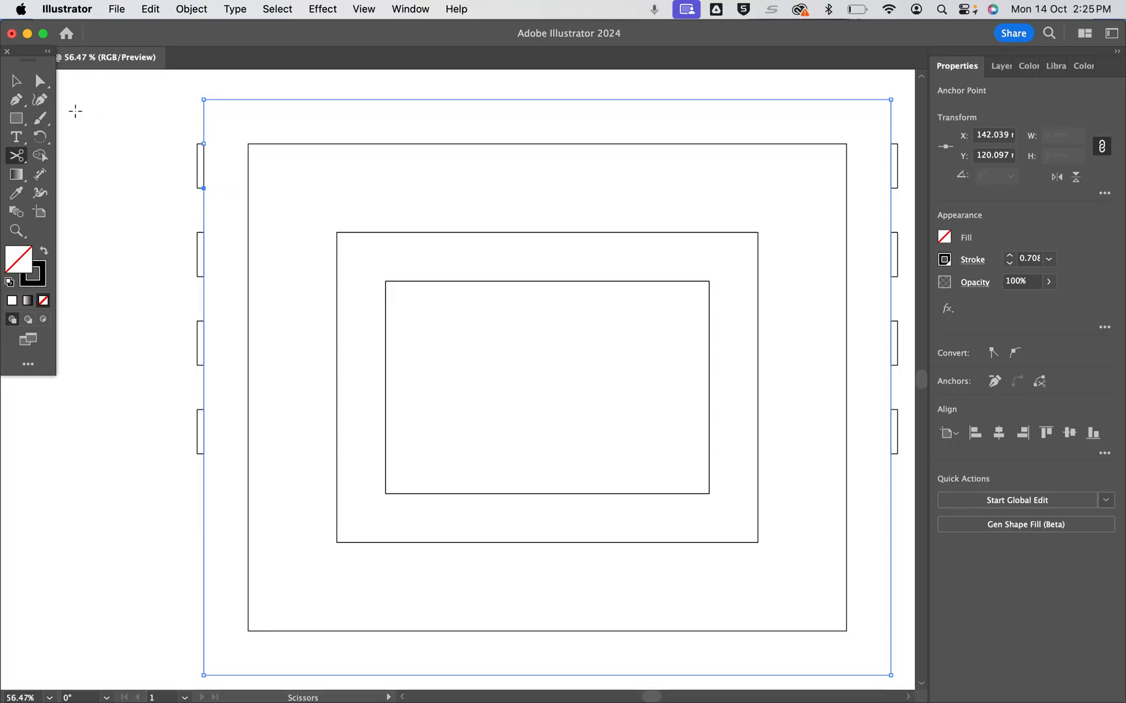
left_click(39, 81)
left_click(204, 167)
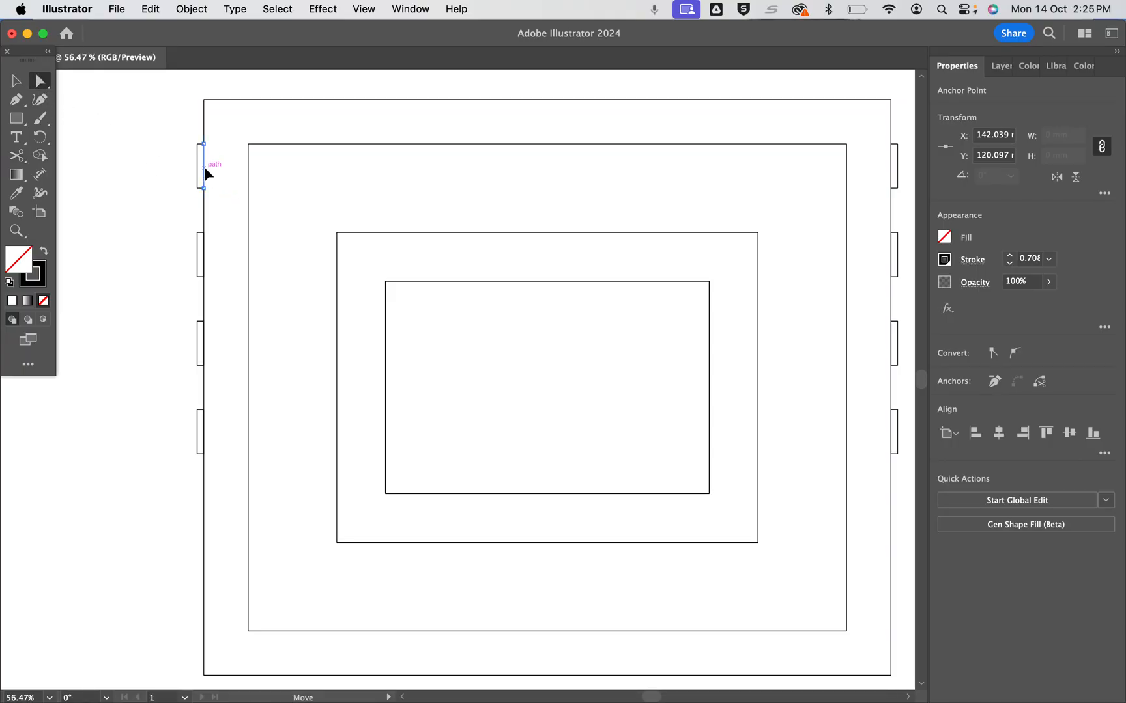
key("Delete")
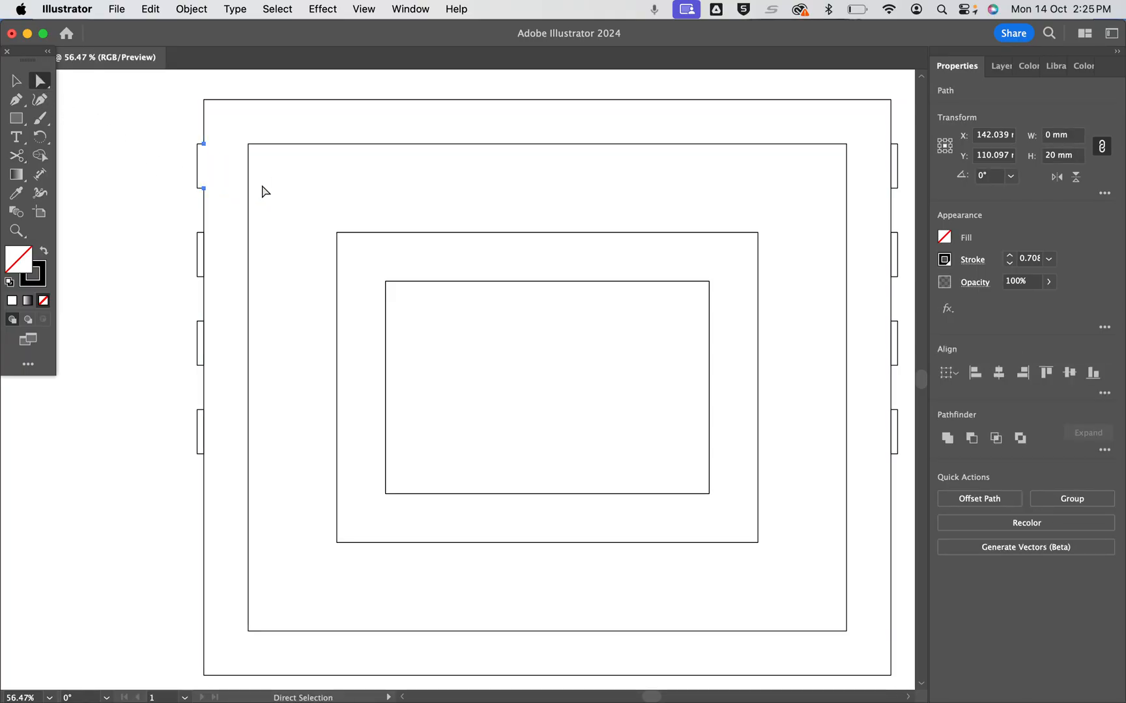
Undo the deletion of the frame outline segment and the cut at the upper-left tab's lower corner
key("super+z")
key("super+z")
key("super+z")
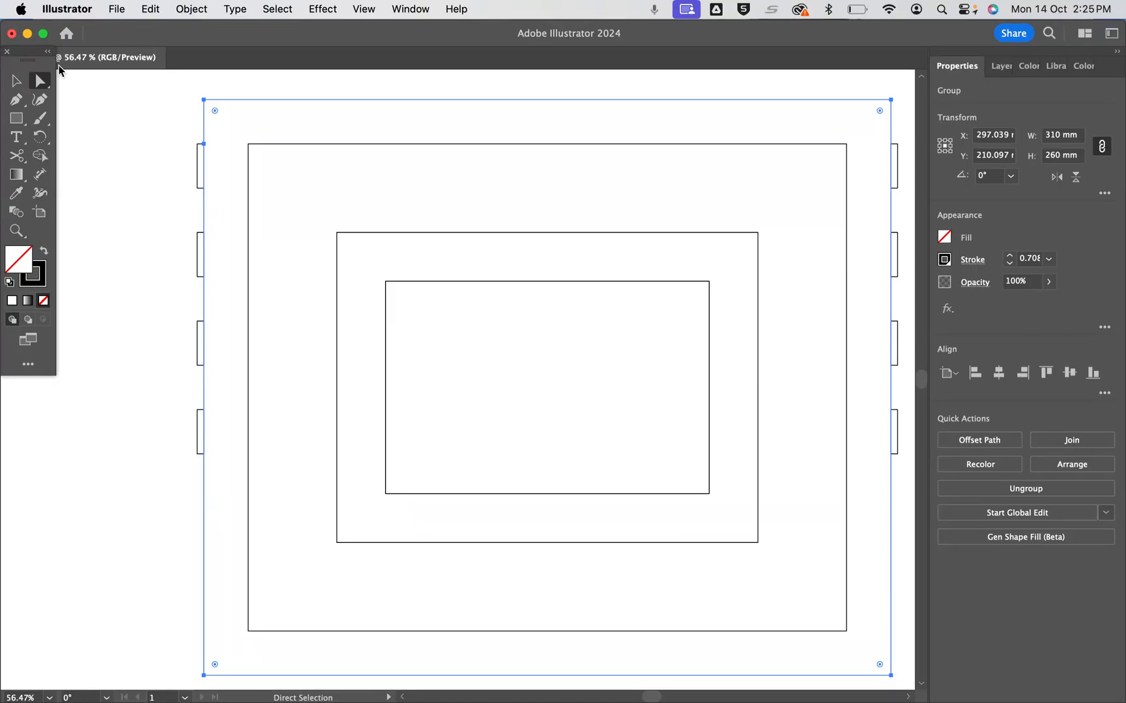
Select all the frame artwork and merge the four left-hand tabs into the outer frame with Shape Builder
left_click(16, 80)
left_click_drag(167, 81, 909, 686)
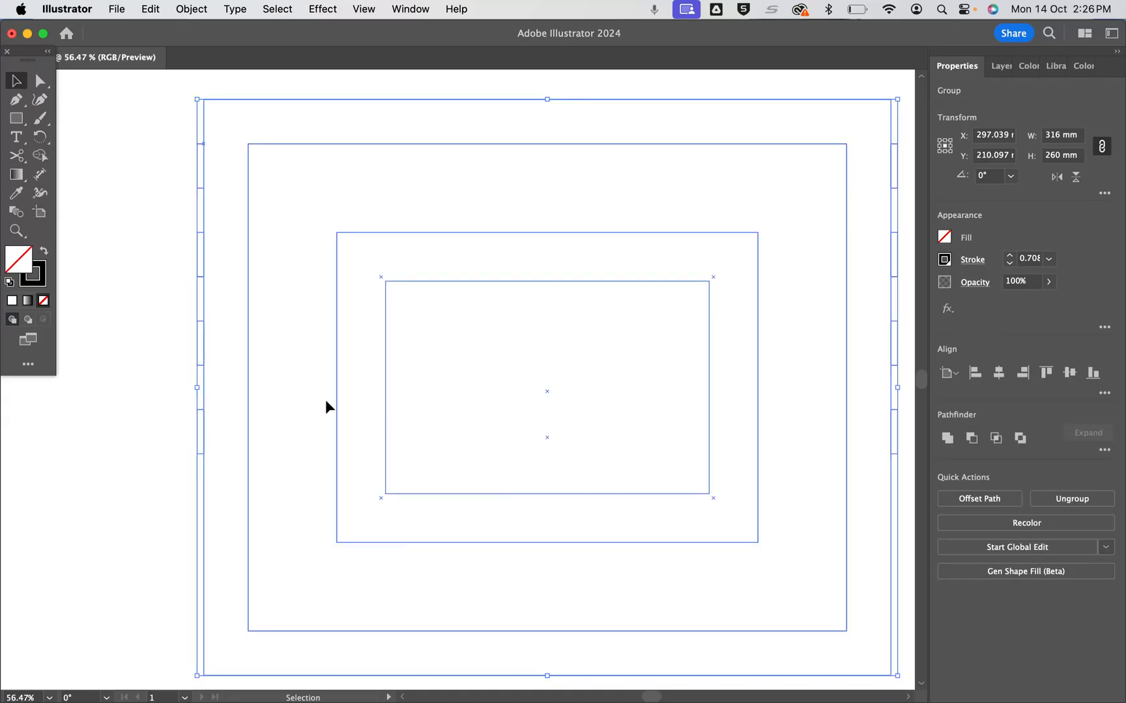
left_click(41, 157)
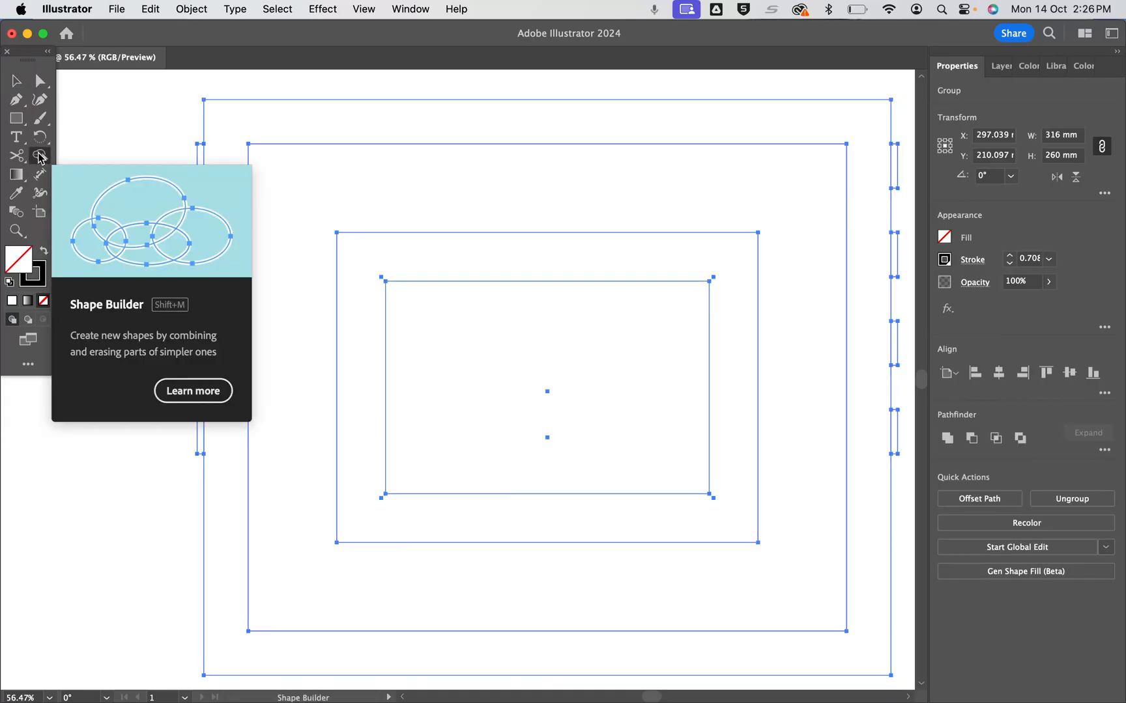
left_click_drag(225, 153, 203, 171)
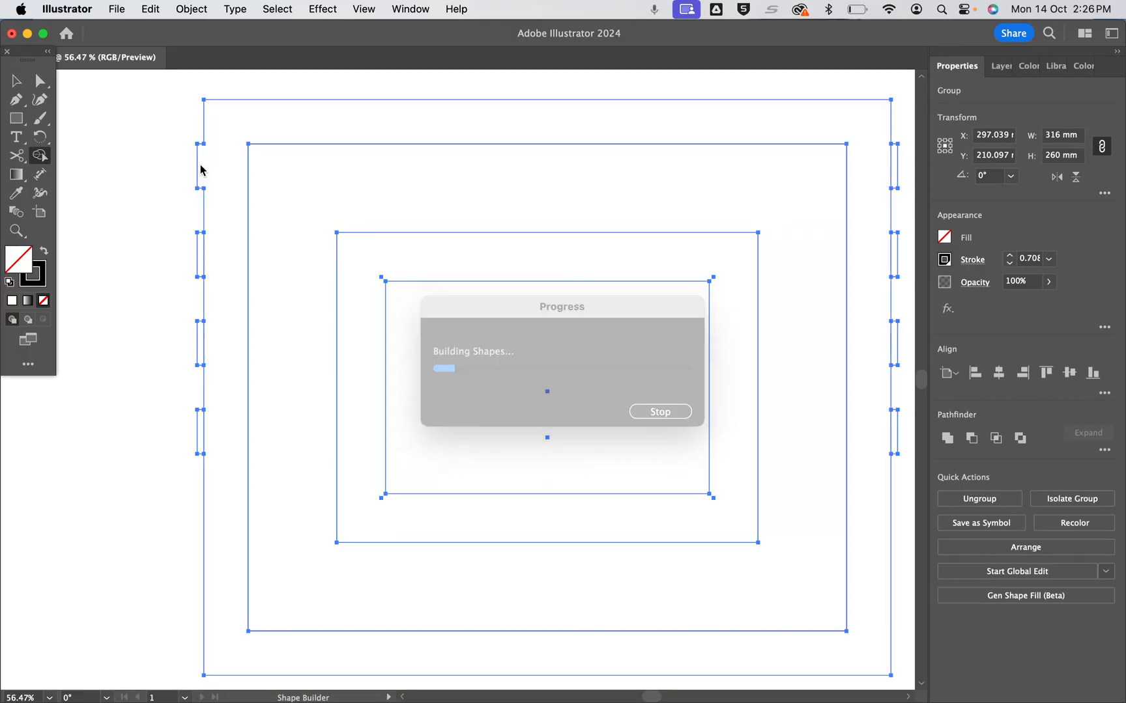
left_click_drag(225, 249, 202, 255)
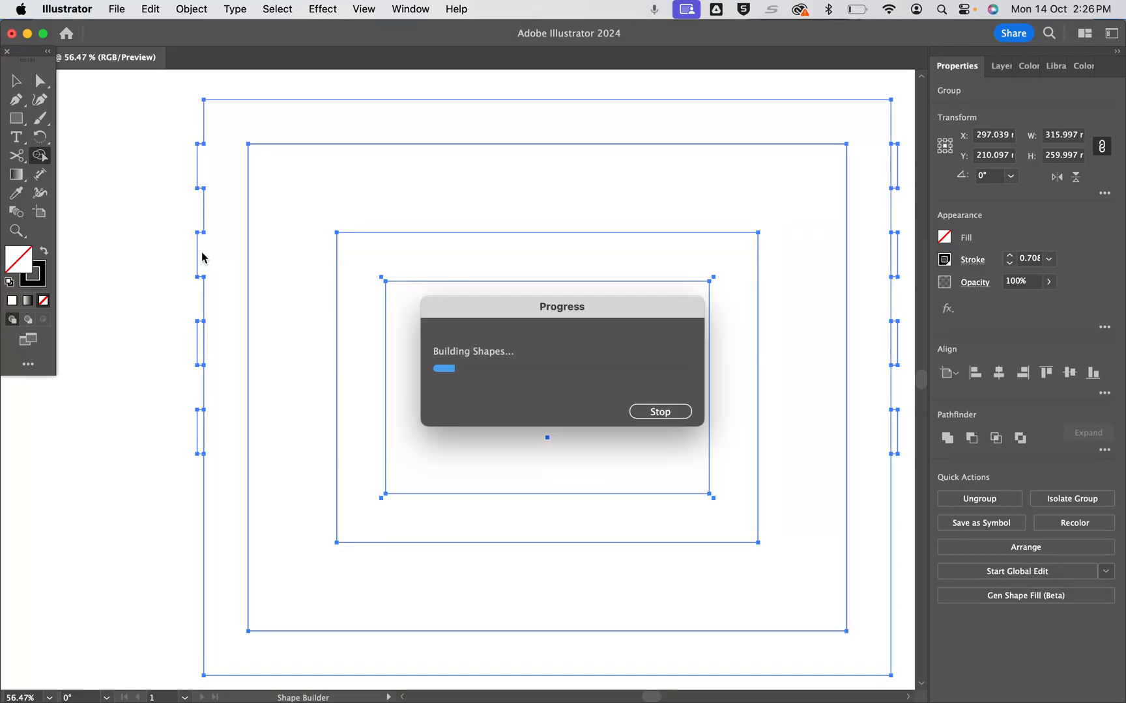
left_click_drag(224, 332, 203, 347)
left_click_drag(228, 422, 203, 437)
Merge the four right-hand tabs into the outer frame with Shape Builder
left_click_drag(868, 139, 894, 171)
left_click_drag(880, 221, 893, 258)
mouse_move(871, 302)
left_mouse_down()
mouse_move(891, 360)
mouse_move(877, 395)
mouse_move(893, 435)
left_mouse_up()
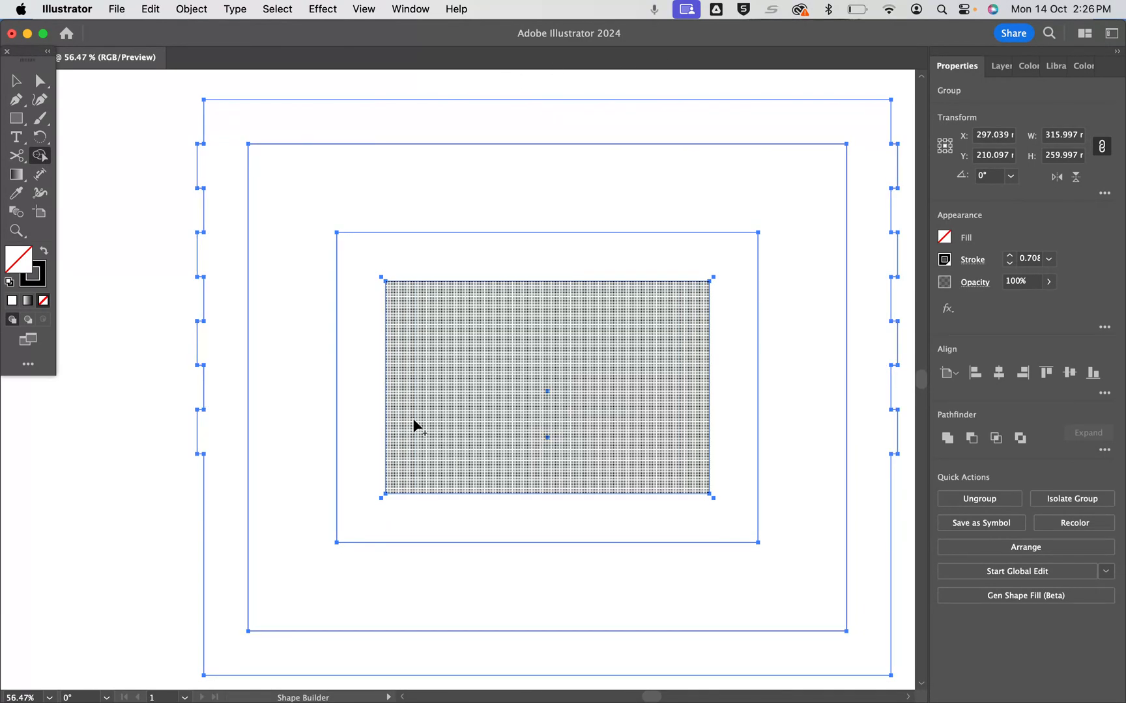
Switch to Fusion and show the model's bodies, with the right side stand in view
left_click(525, 678)
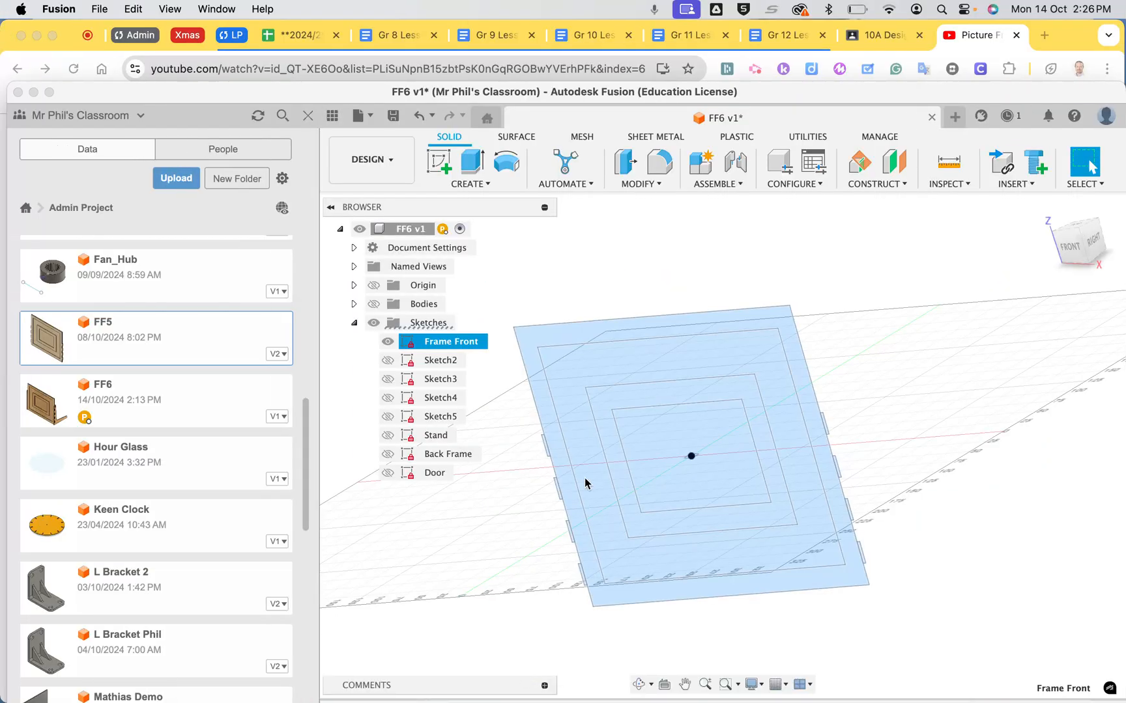
left_click(373, 304)
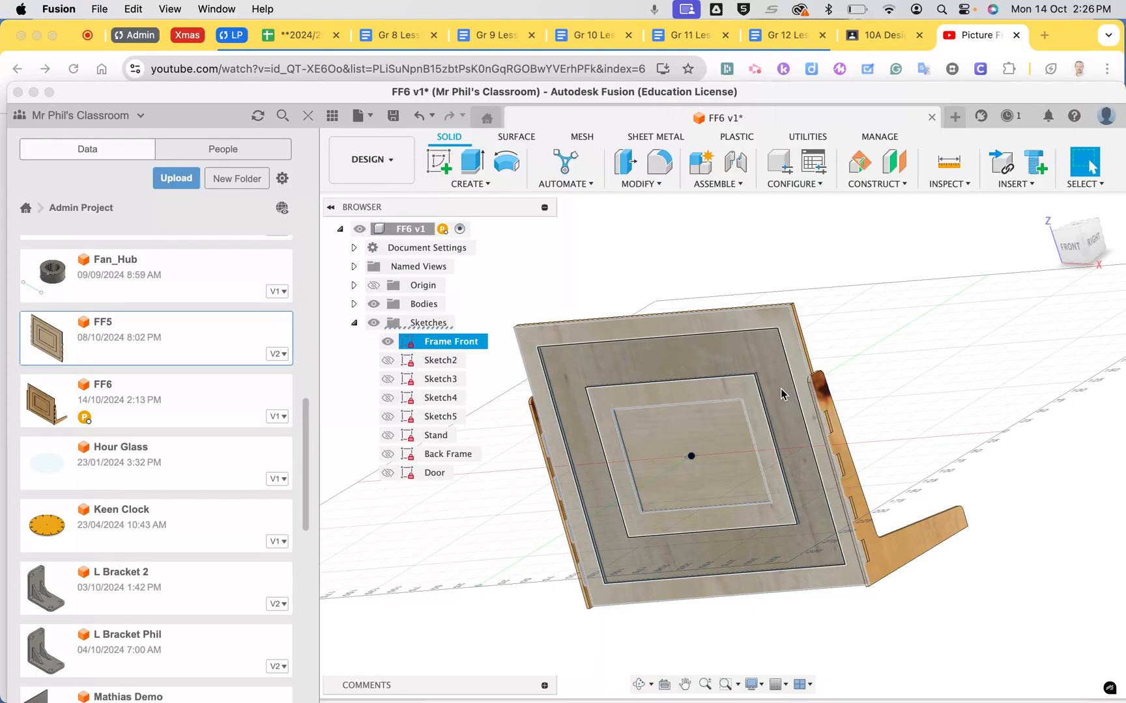
scroll(895, 339, "right", 5)
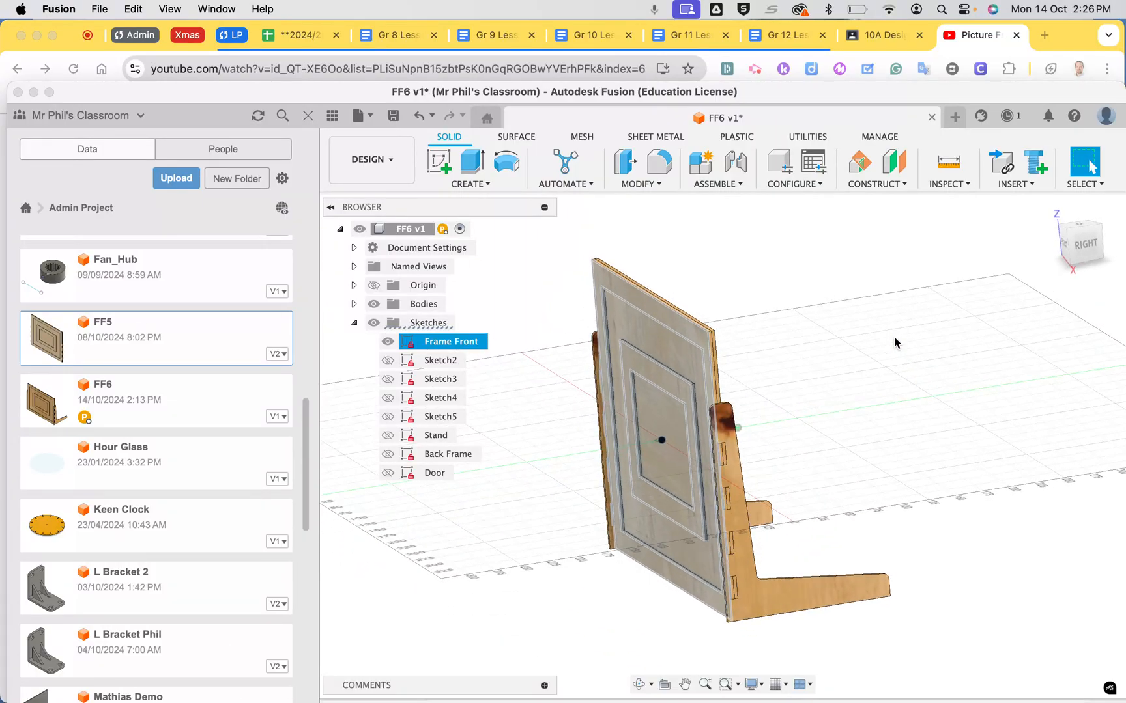
scroll(895, 343, "right", 3)
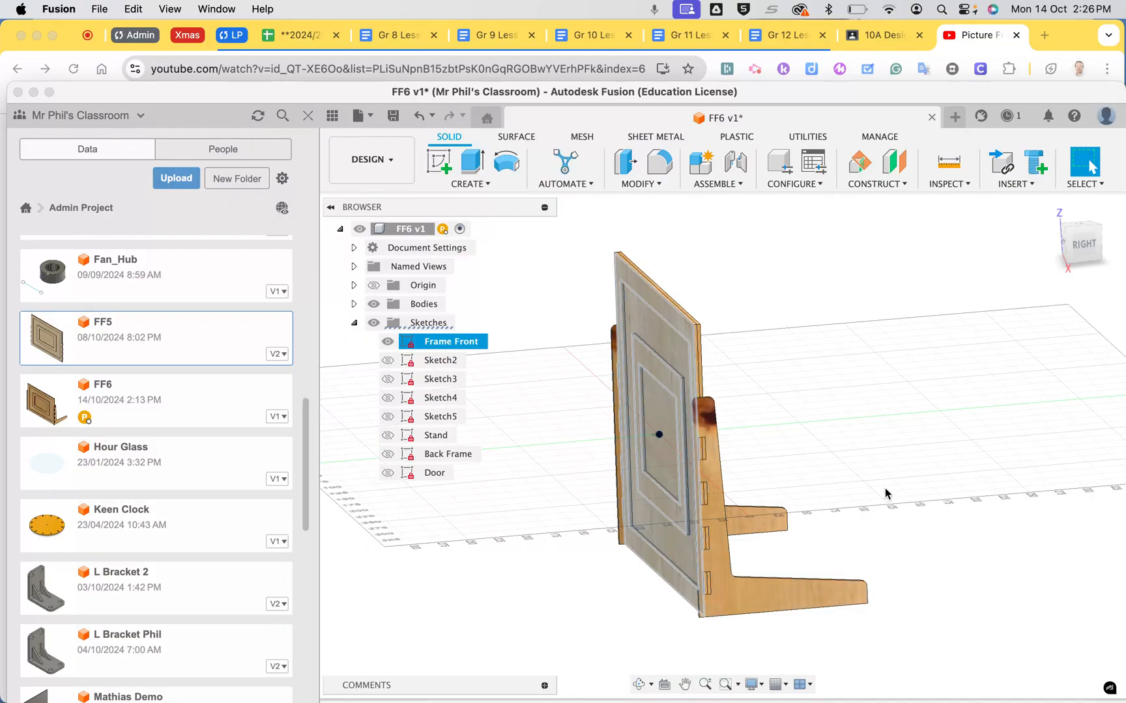
Hide all the sketches and clear the selection of the Frame Front sketch
right_click(739, 601)
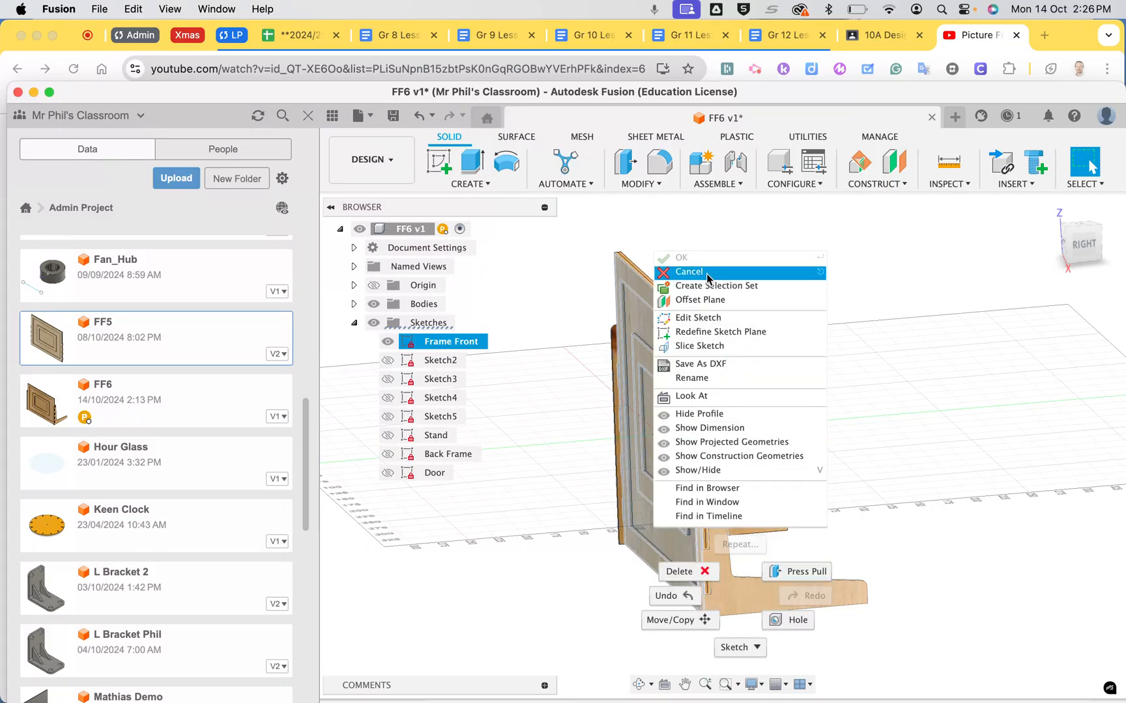
left_click(935, 526)
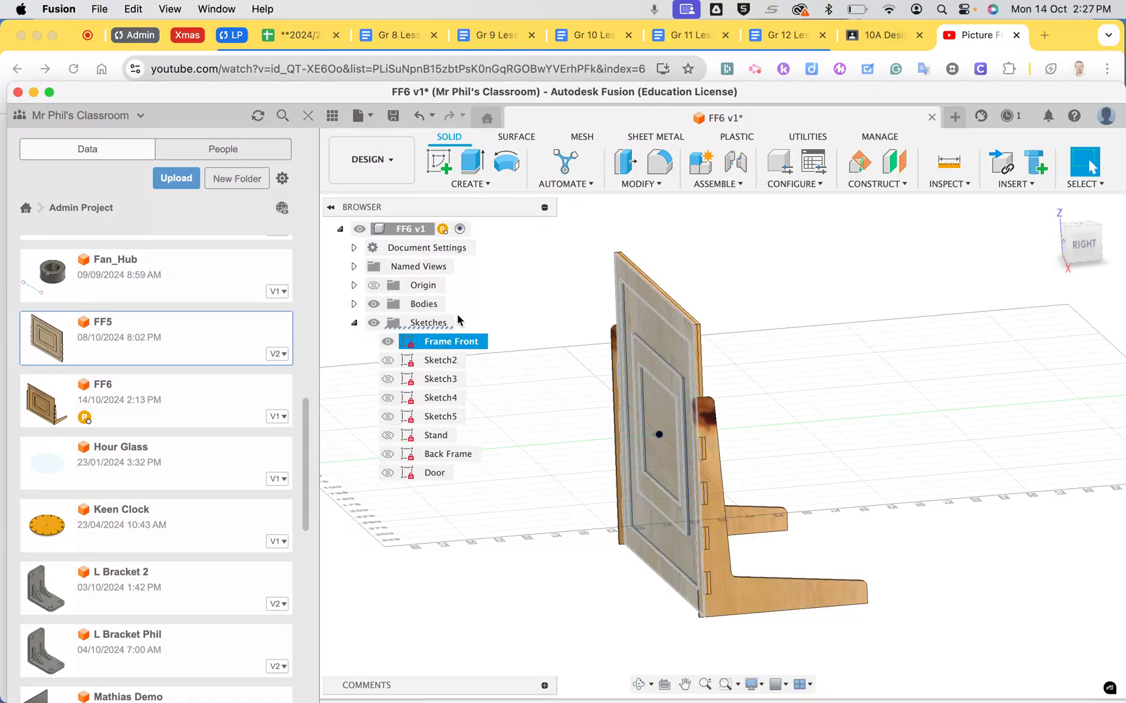
left_click(373, 325)
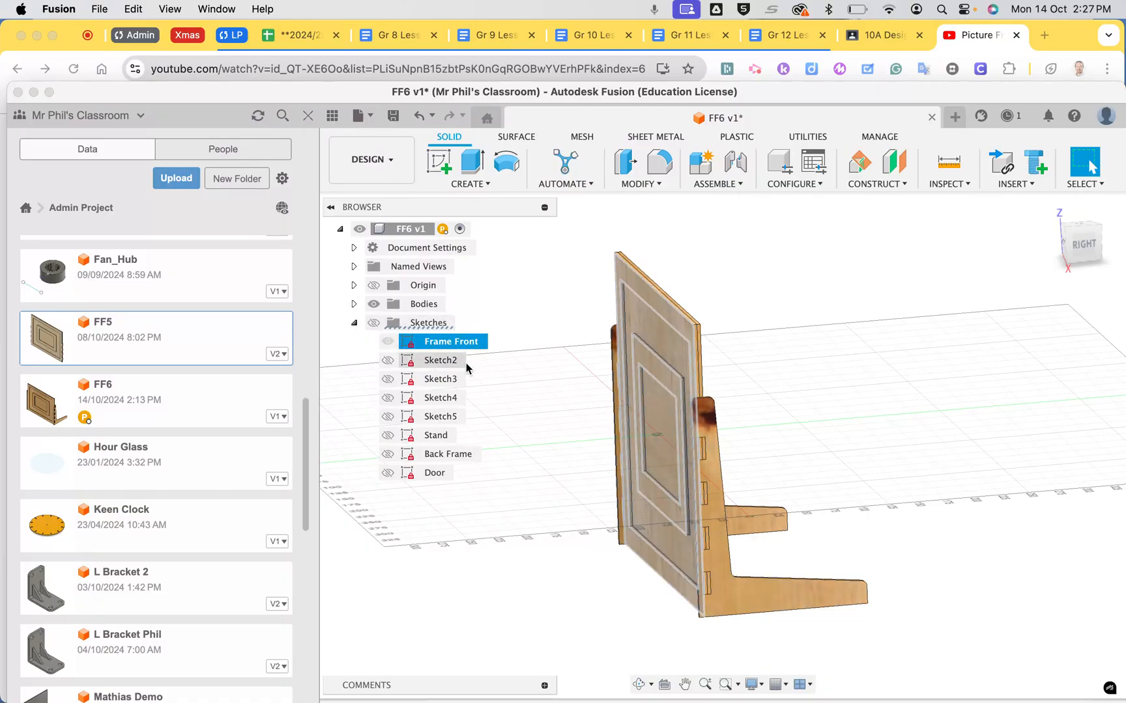
right_click(736, 597)
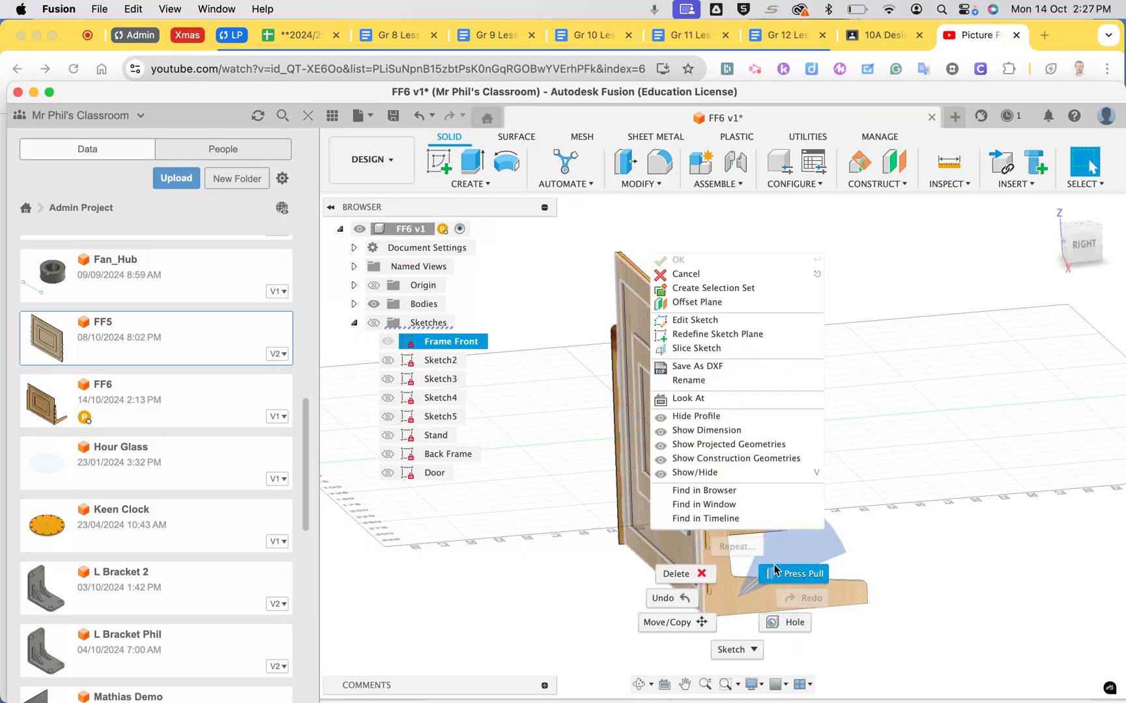
left_click(905, 561)
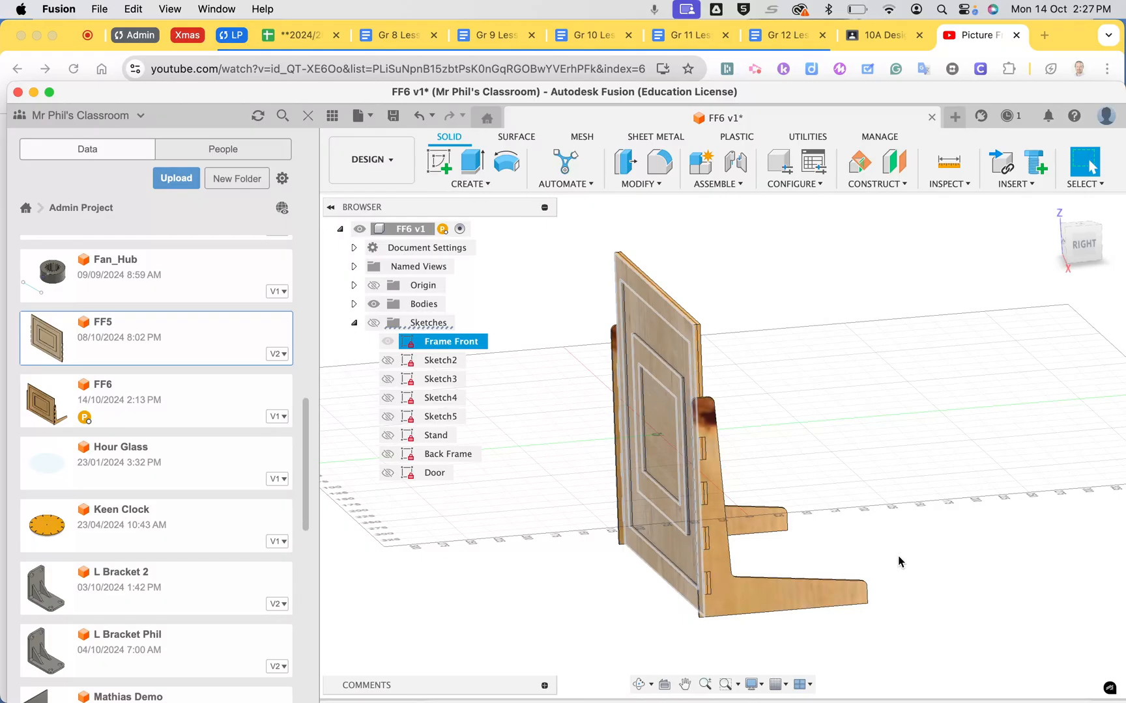
left_click(553, 582)
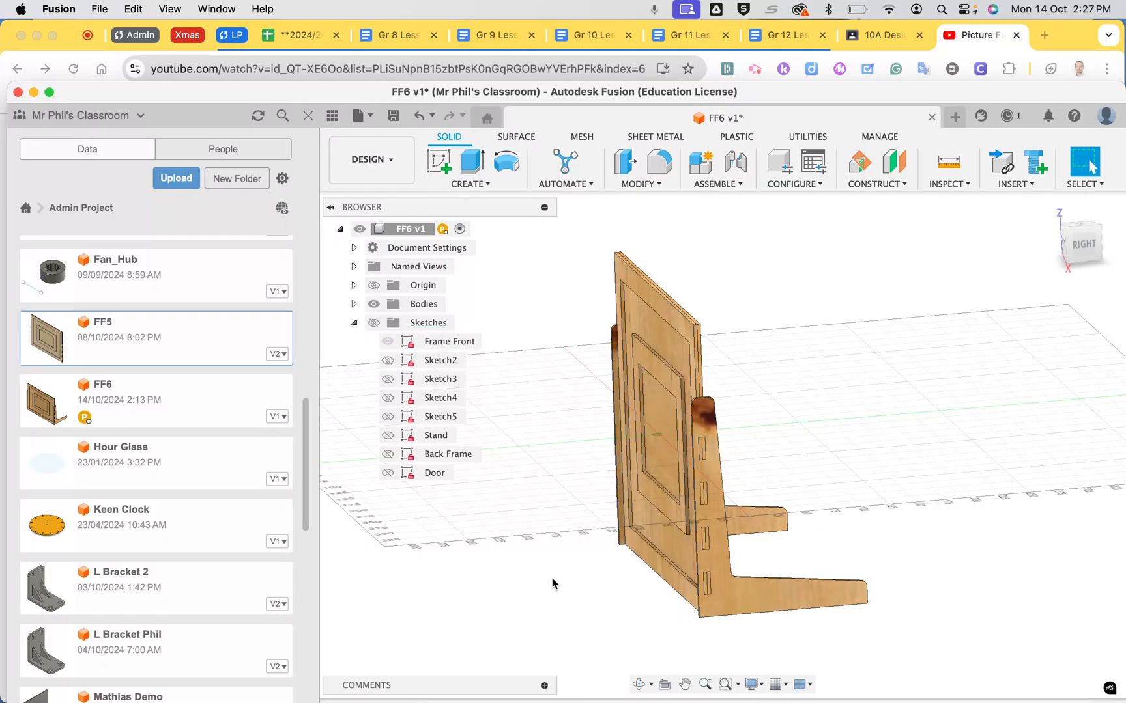
Create a sketch on the outer face of the right side stand and finish it without drawing anything
right_click(755, 594)
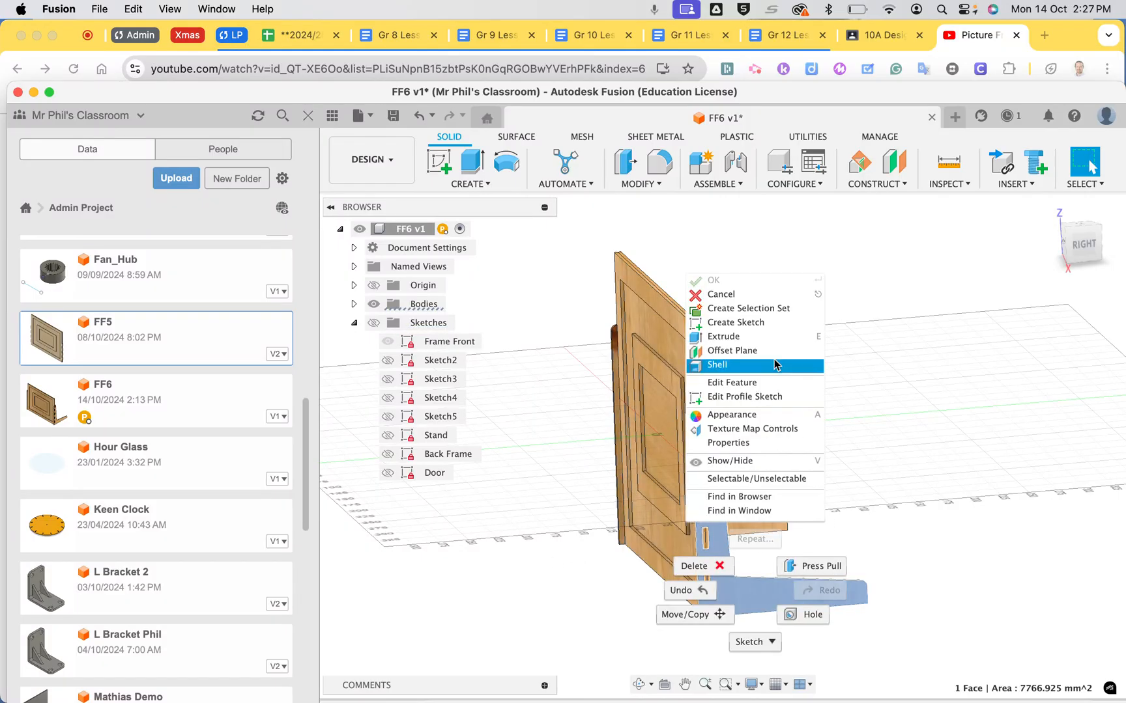
left_click(764, 326)
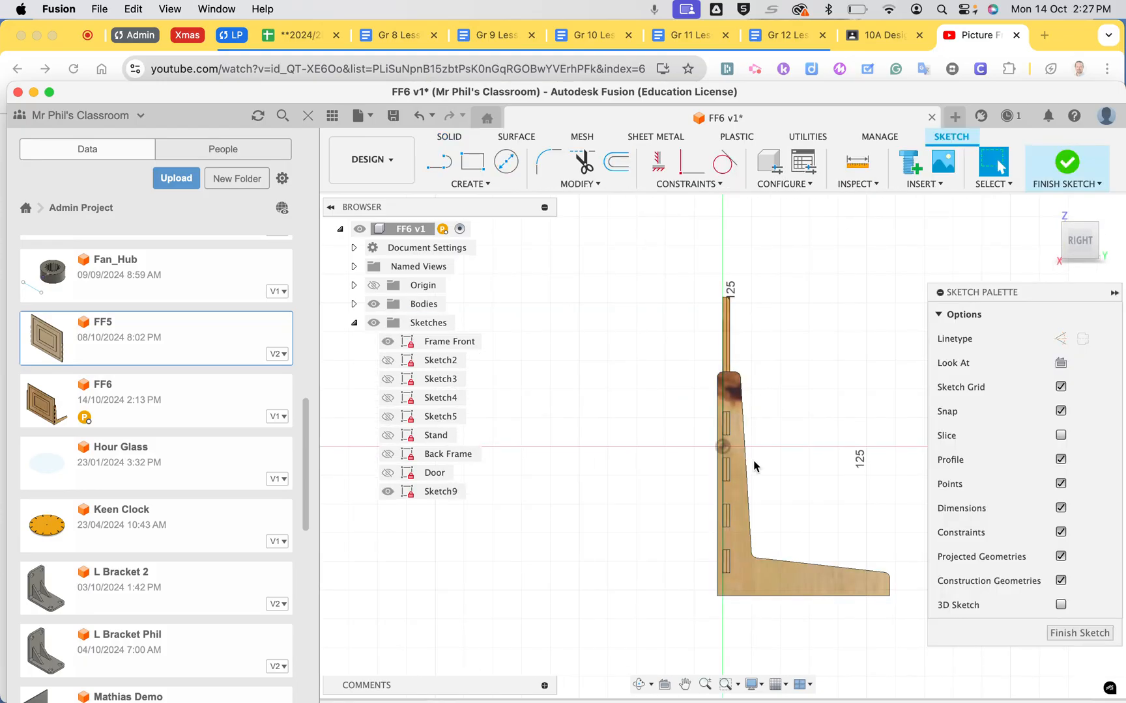
left_click(1070, 632)
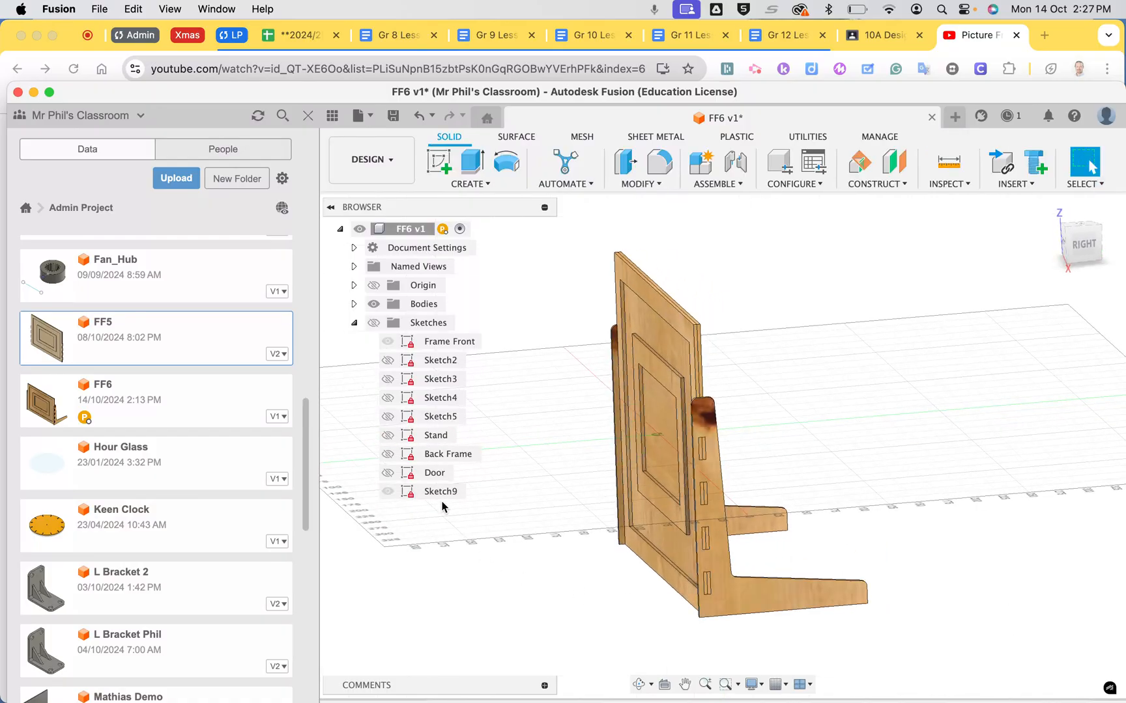
Try to rename the new side stand sketch as Side with Fingers
right_click(435, 492)
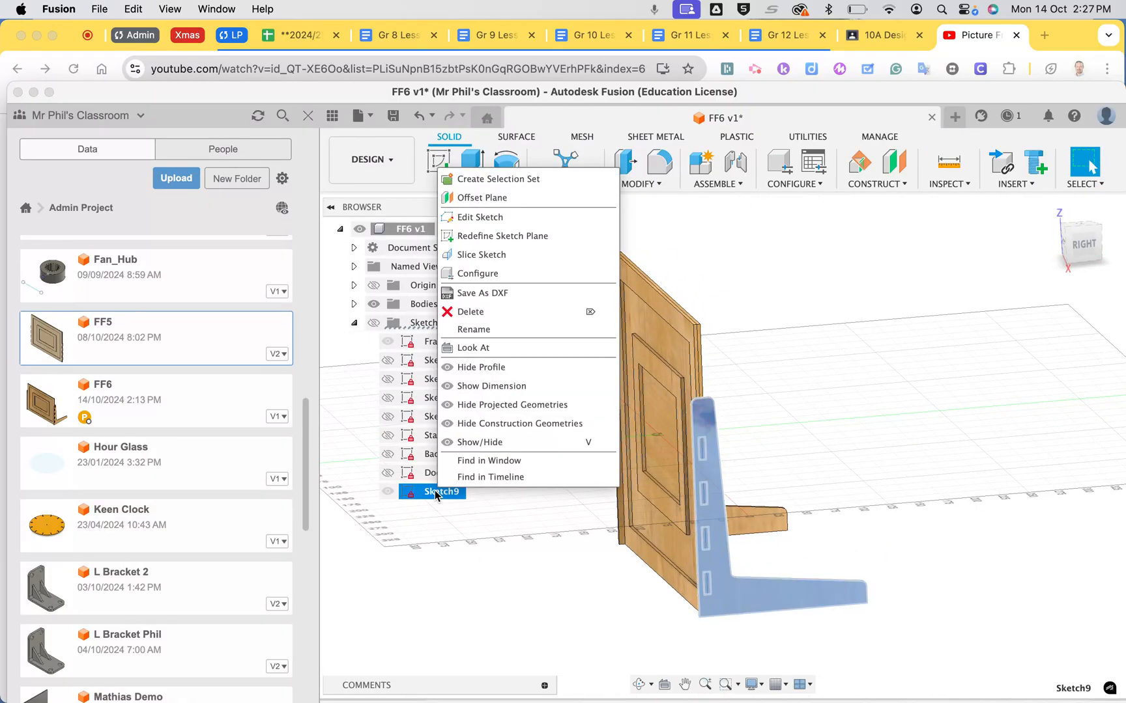
left_click(478, 330)
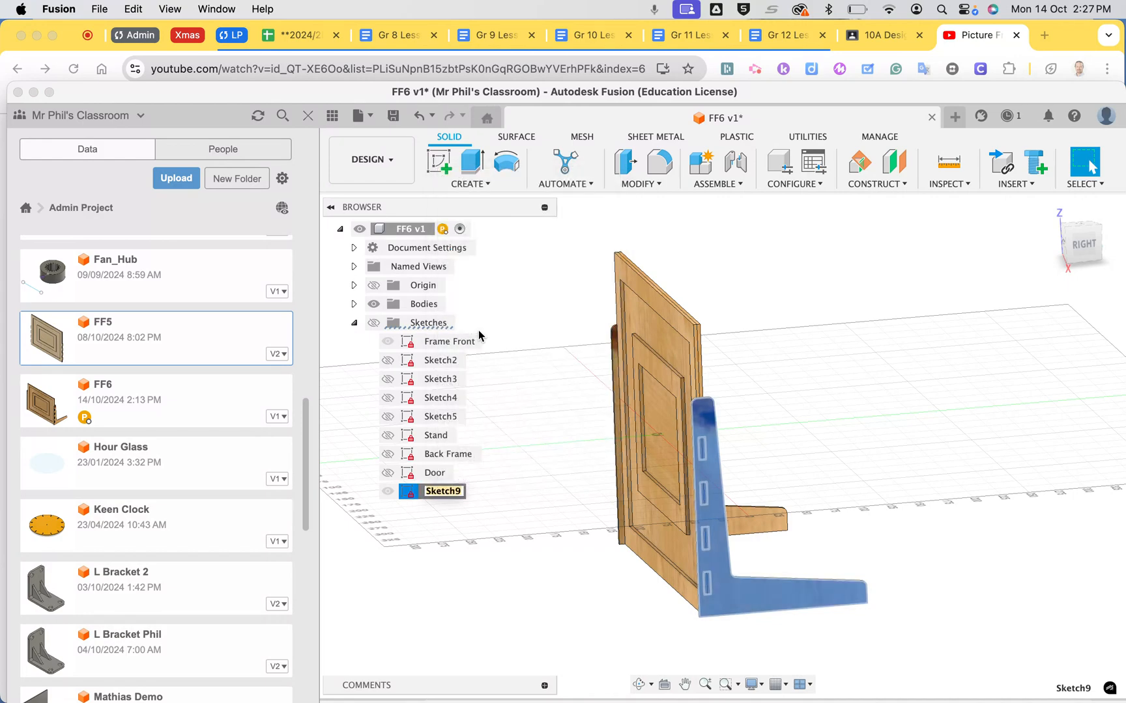
type("Side with Fingers")
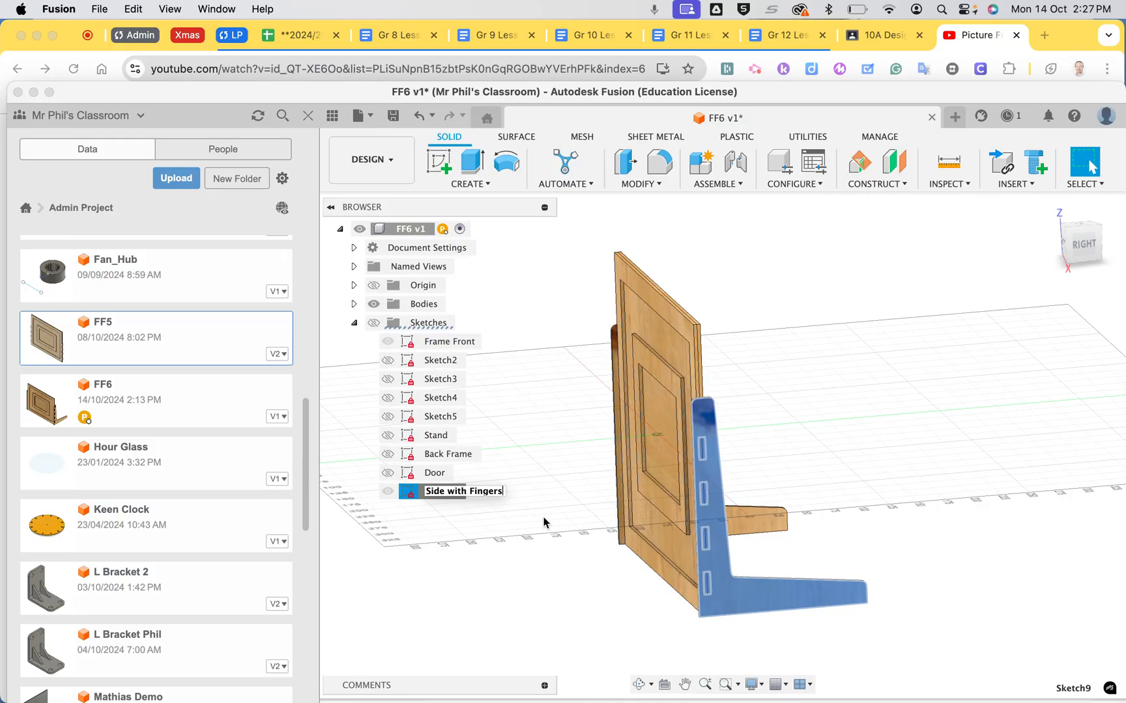
left_click(565, 602)
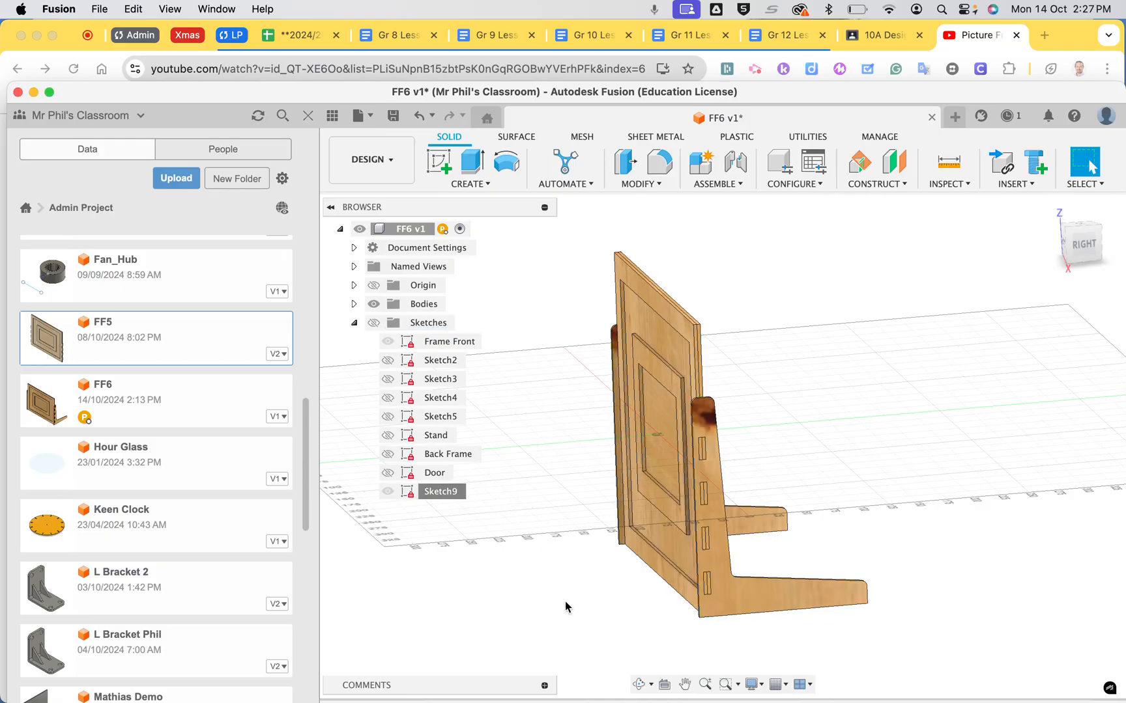
Rename the new side stand sketch as Side with Fingers
right_click(442, 493)
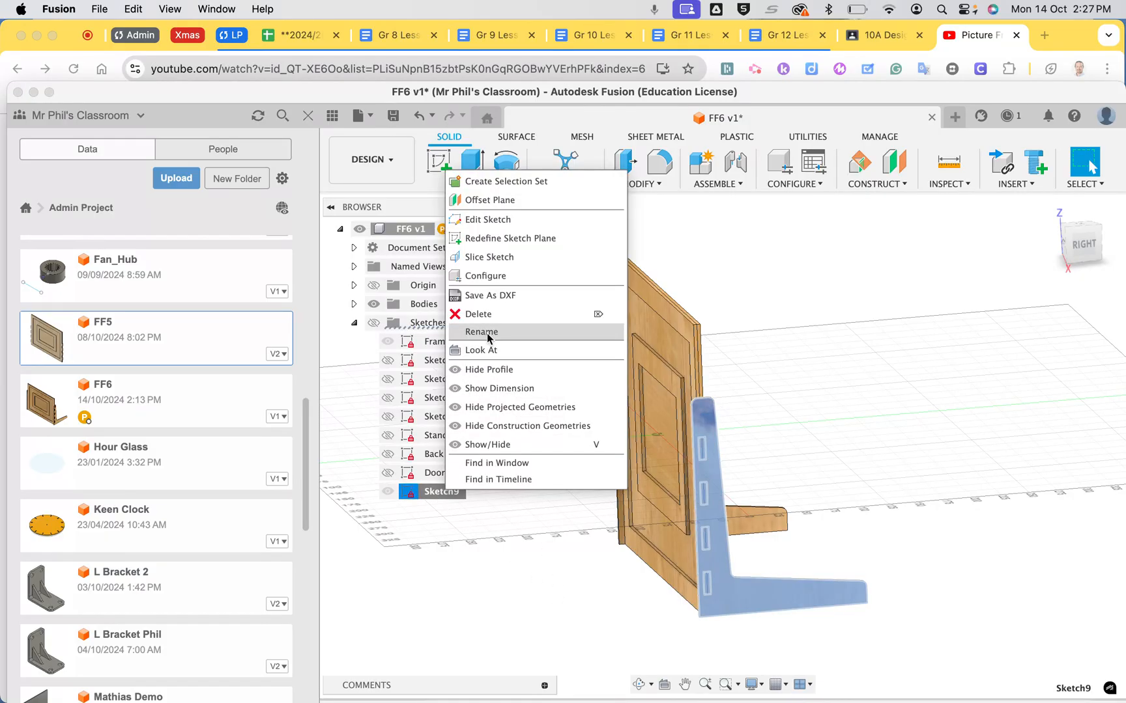
left_click(490, 332)
type("Side with Finge")
key("Return")
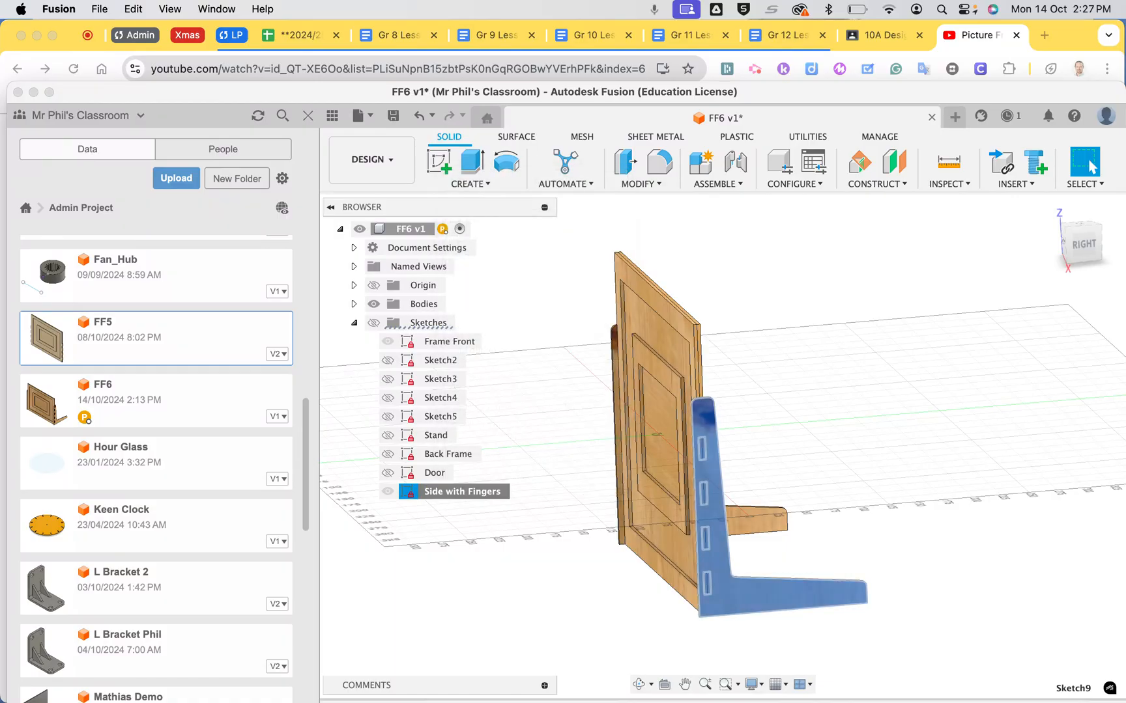
Save the Side with Fingers sketch as a DXF file named Side in the computer's Downloads folder
right_click(452, 493)
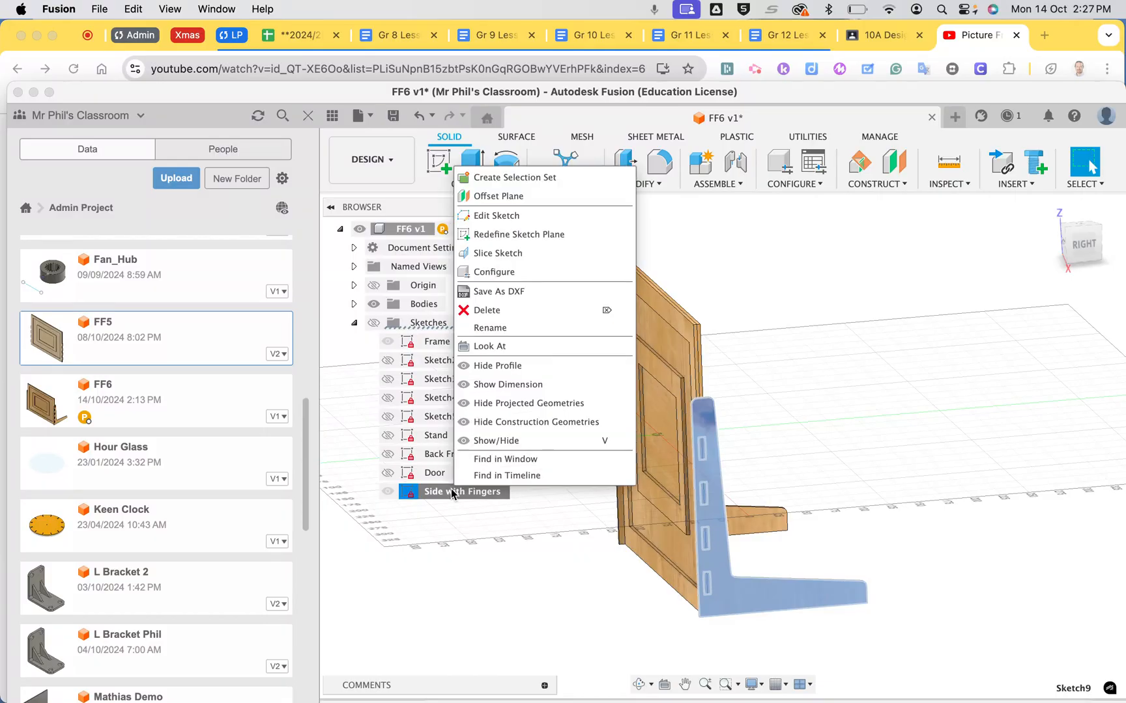
left_click(496, 294)
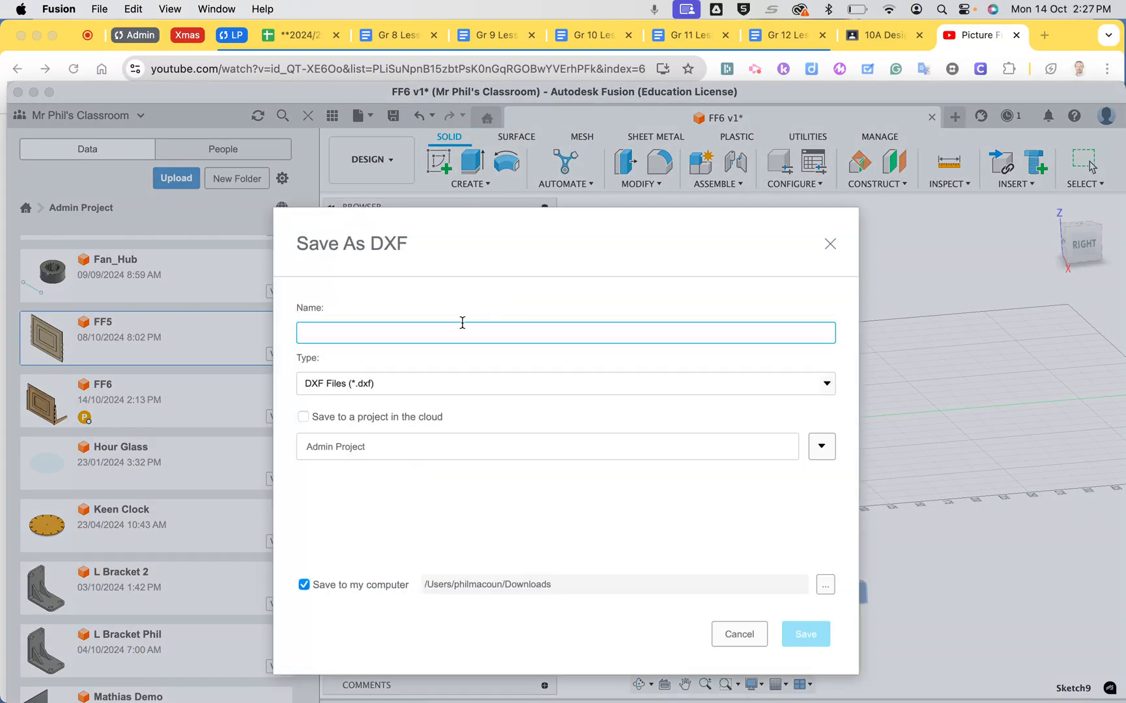
type("Side")
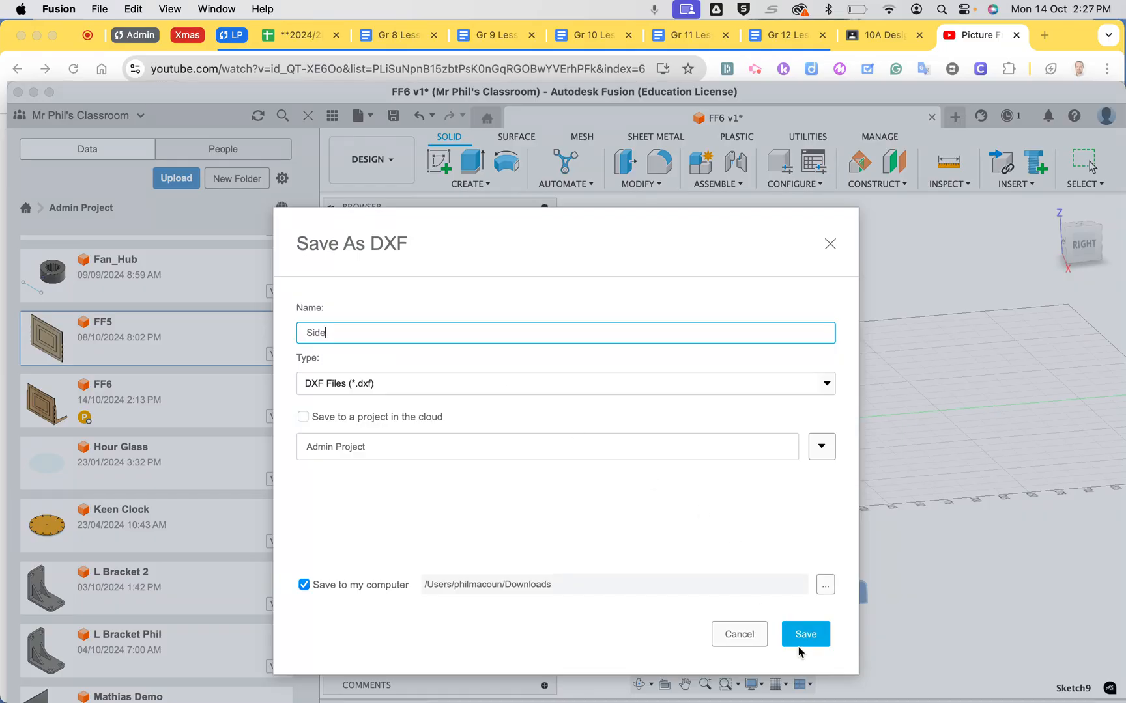
left_click(805, 635)
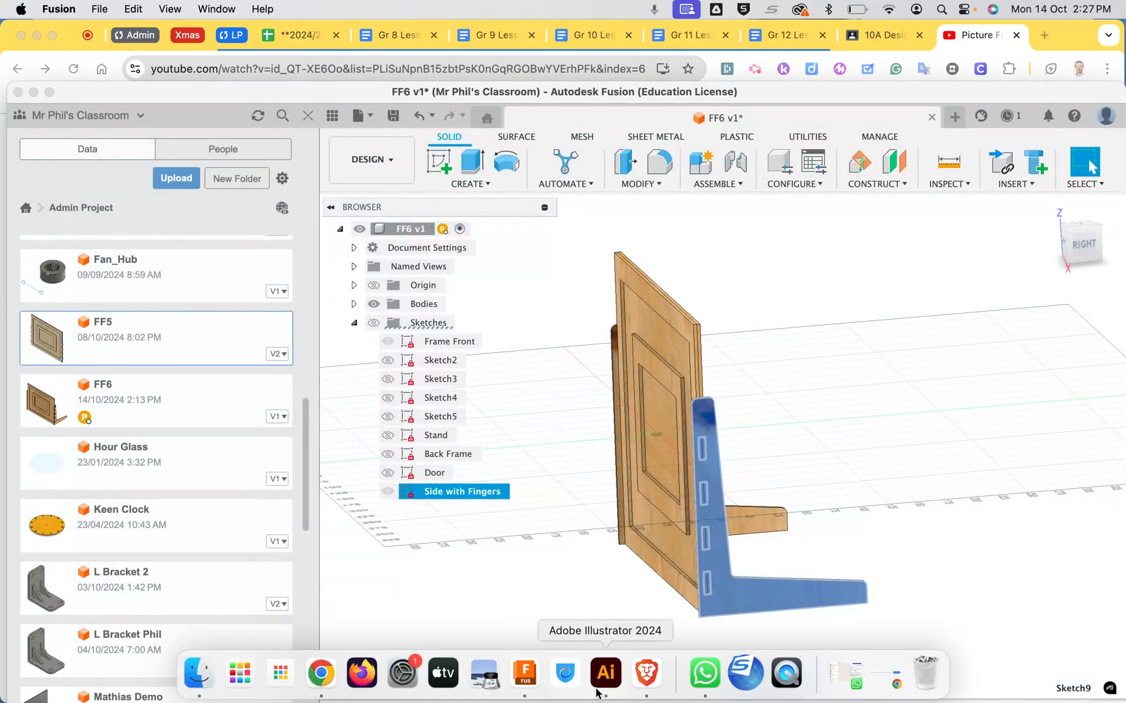
Switch to Illustrator and open Side.dxf at original size, with 1 unit equal to 1 millimetre and the artwork centred
left_click(606, 680)
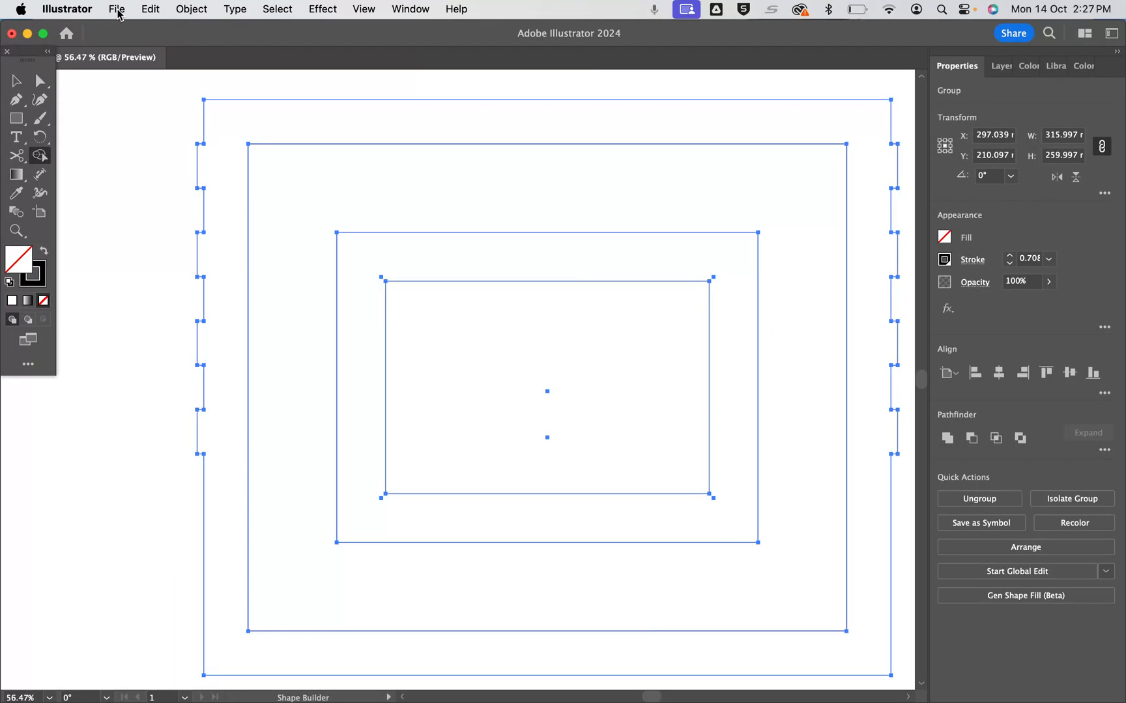
left_click(117, 10)
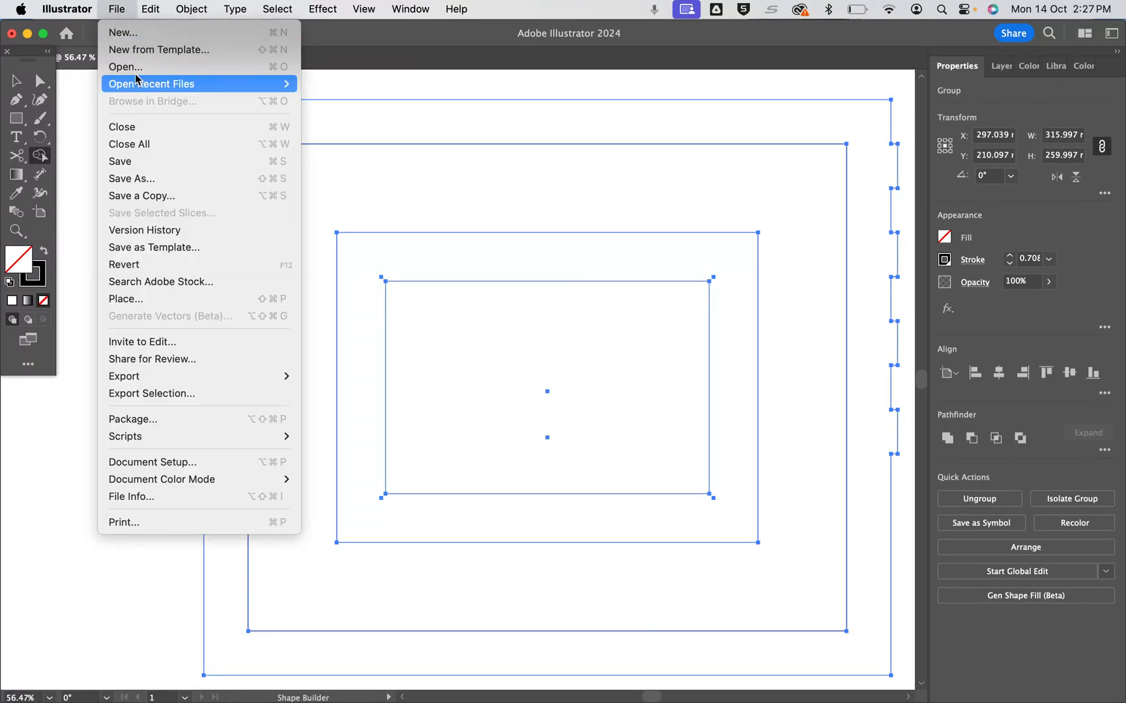
left_click(156, 68)
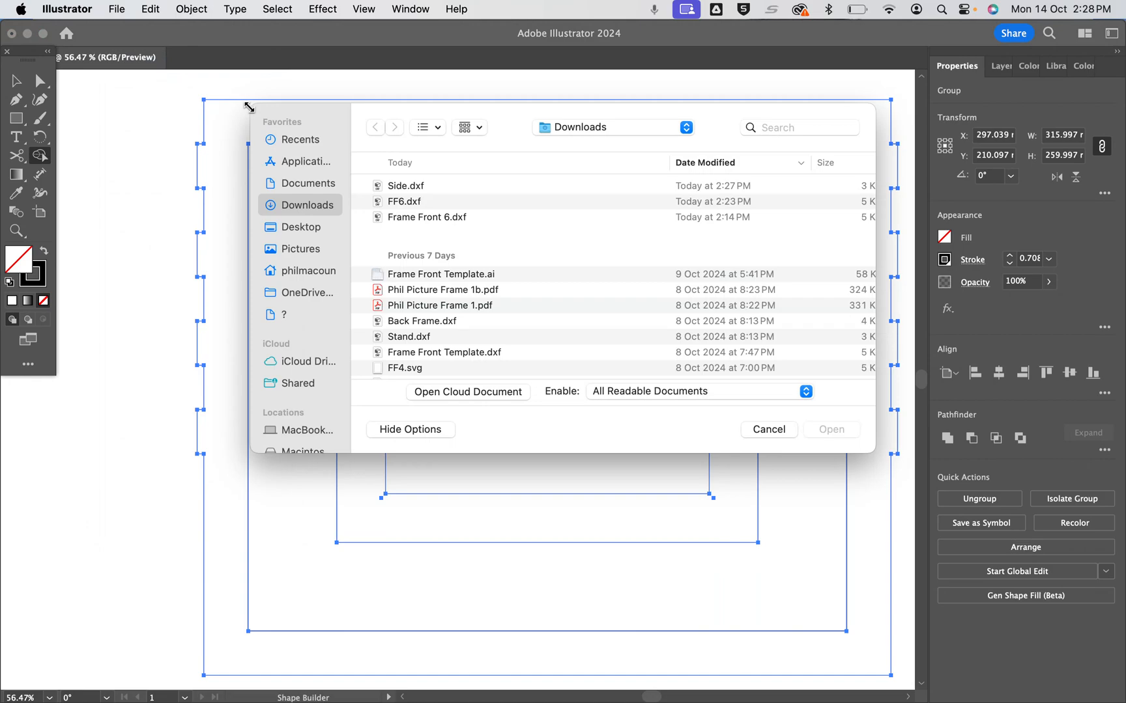
left_click(409, 187)
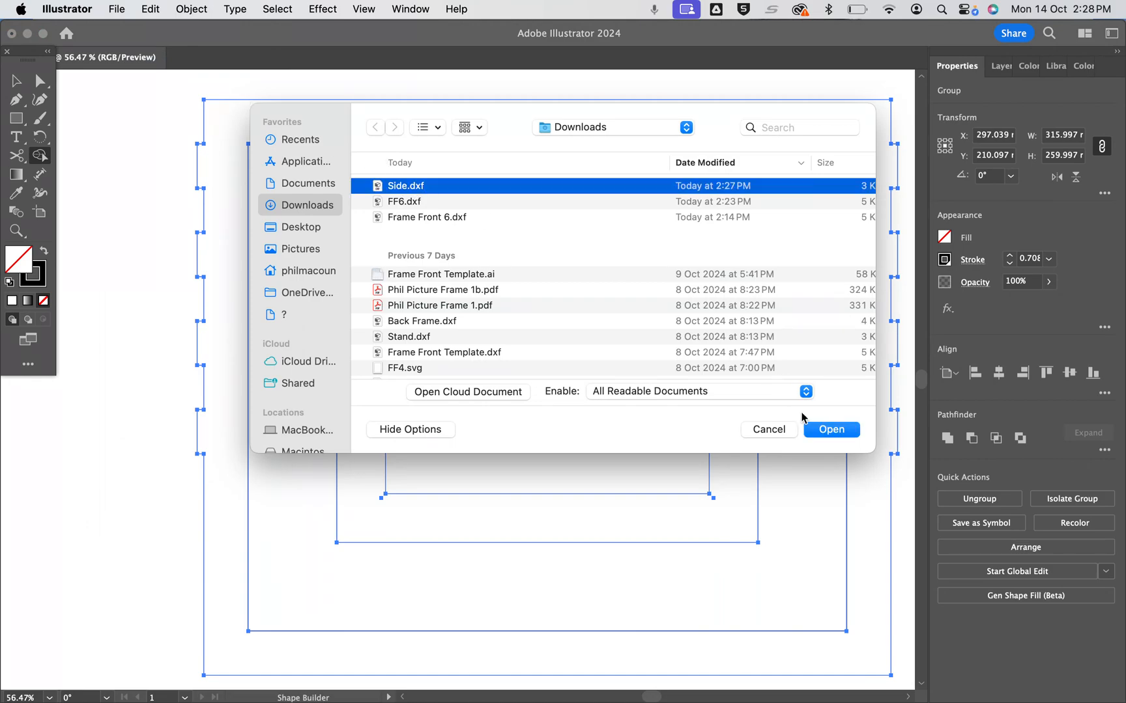
left_click(834, 431)
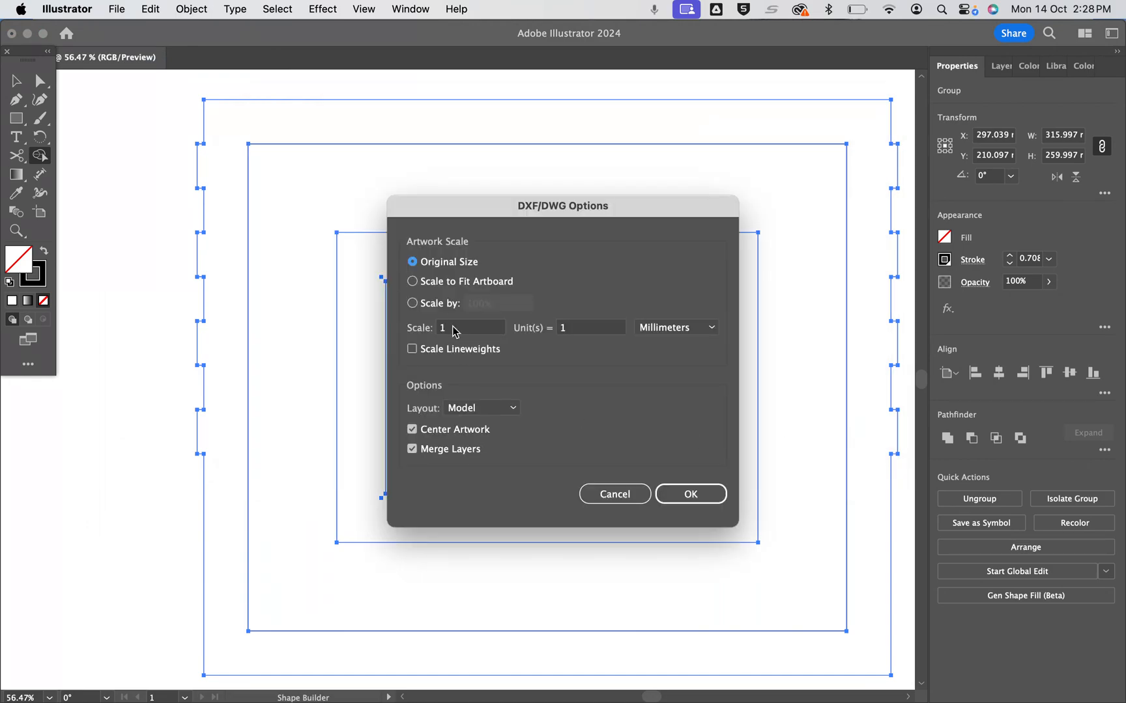
left_click(693, 493)
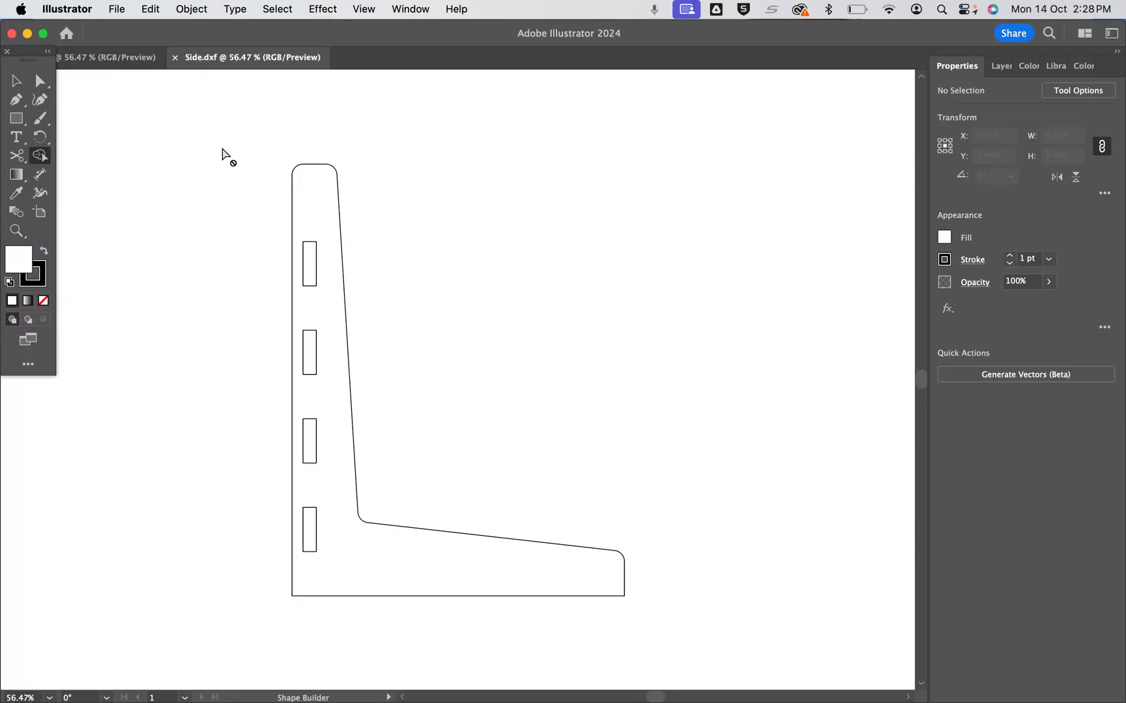
Switch to Fusion, clear the selection, and create and finish a sketch on the rear face of the frame's back panel
left_click(526, 674)
scroll(762, 399, "right", 10)
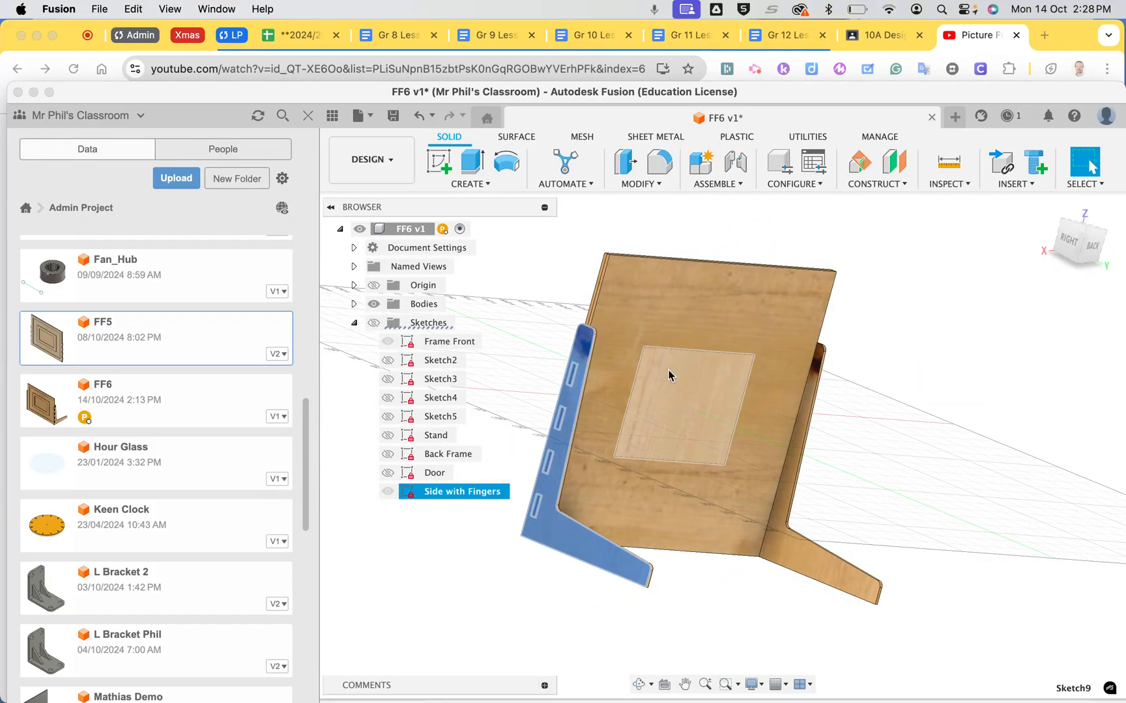
right_click(635, 307)
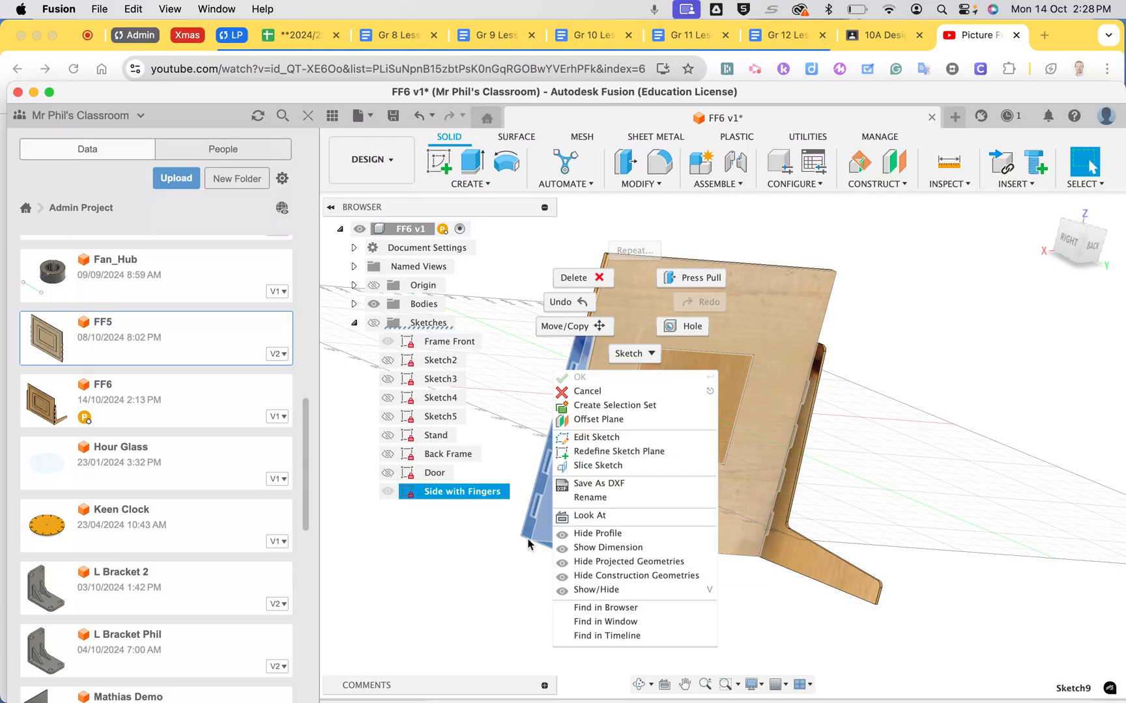
left_click(503, 613)
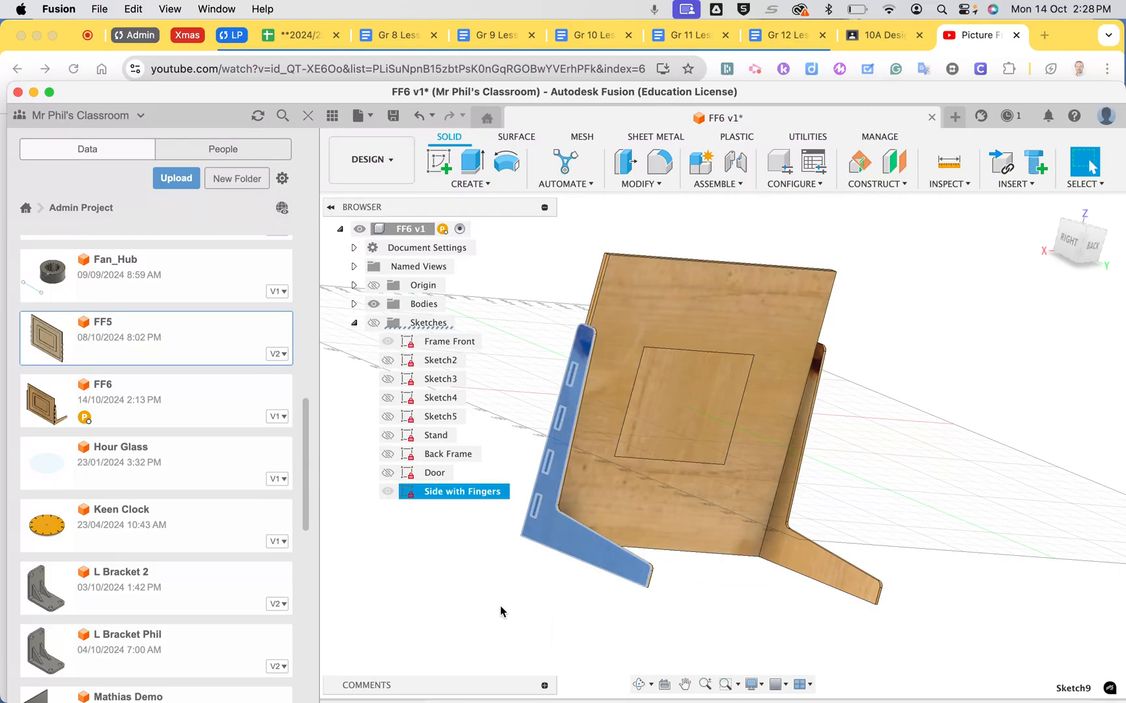
left_click(549, 533)
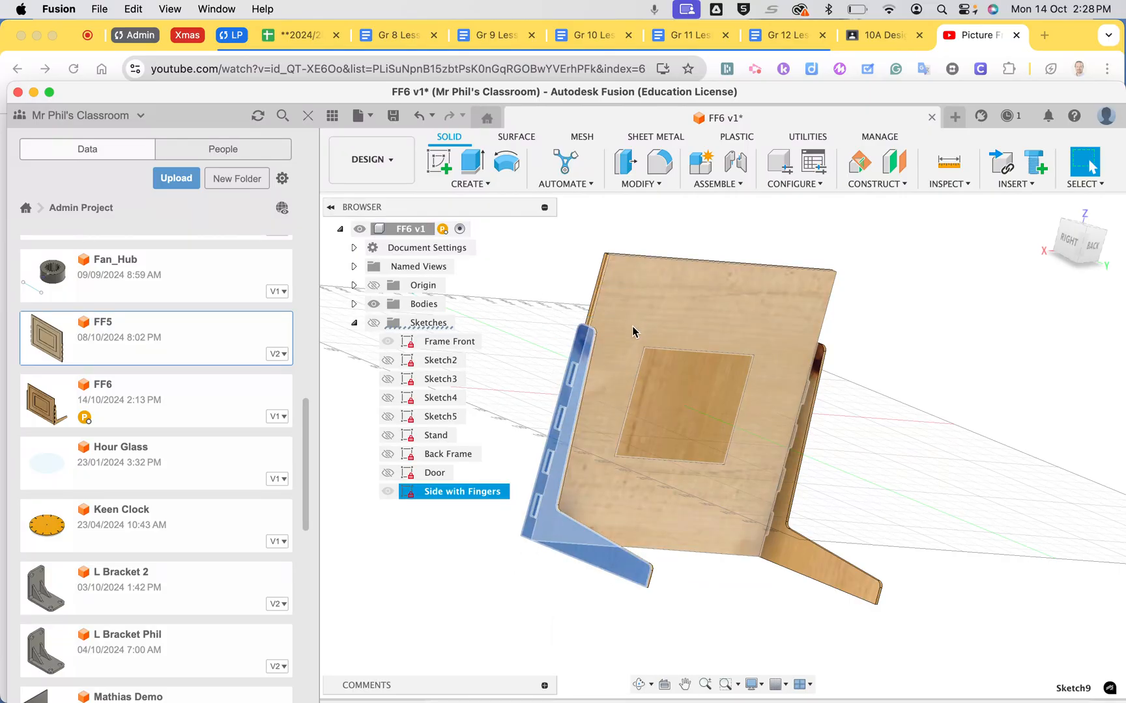
left_click(709, 624)
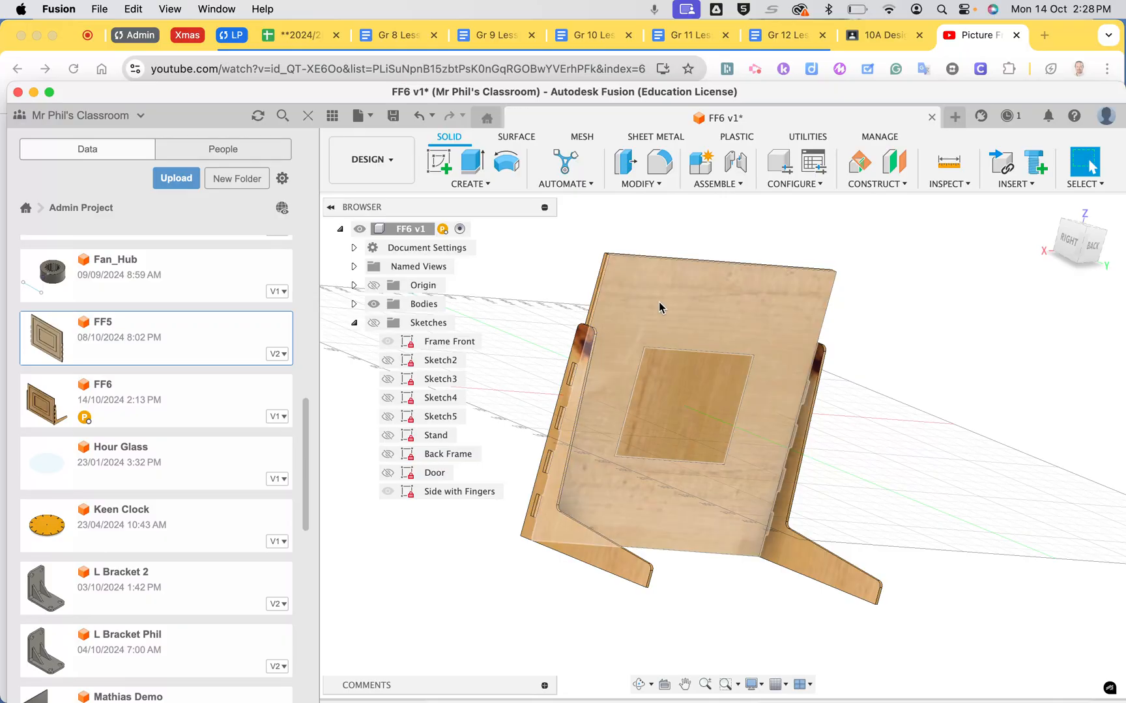
right_click(659, 306)
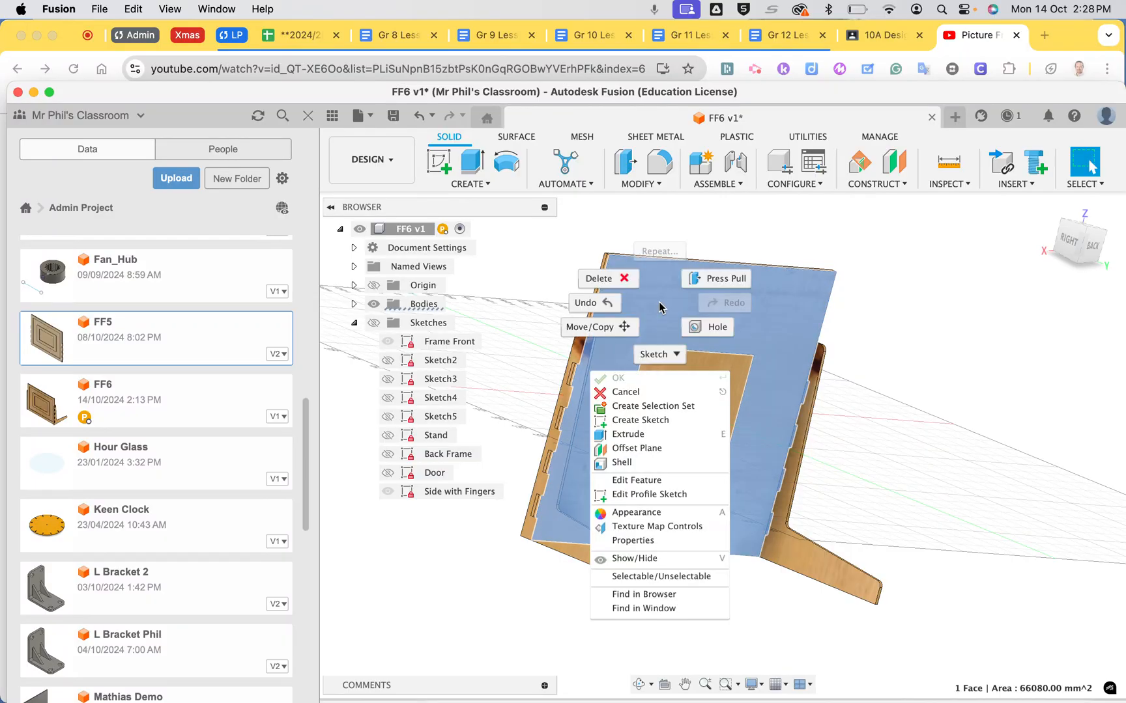
left_click(639, 420)
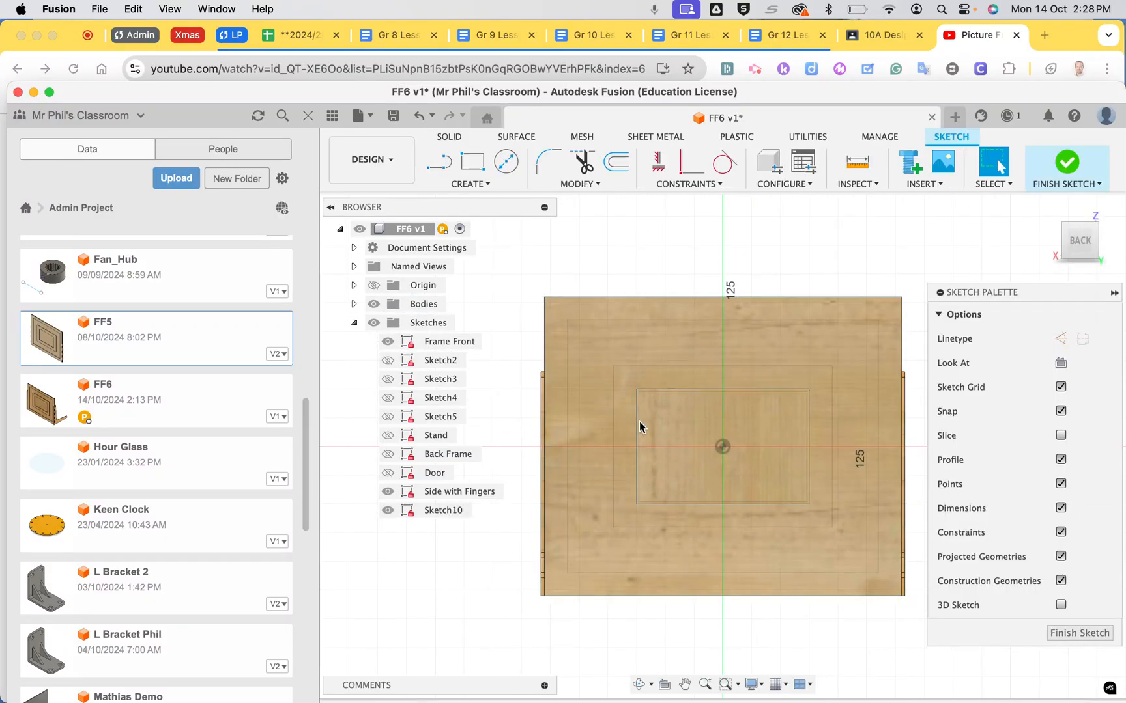
left_click(1082, 635)
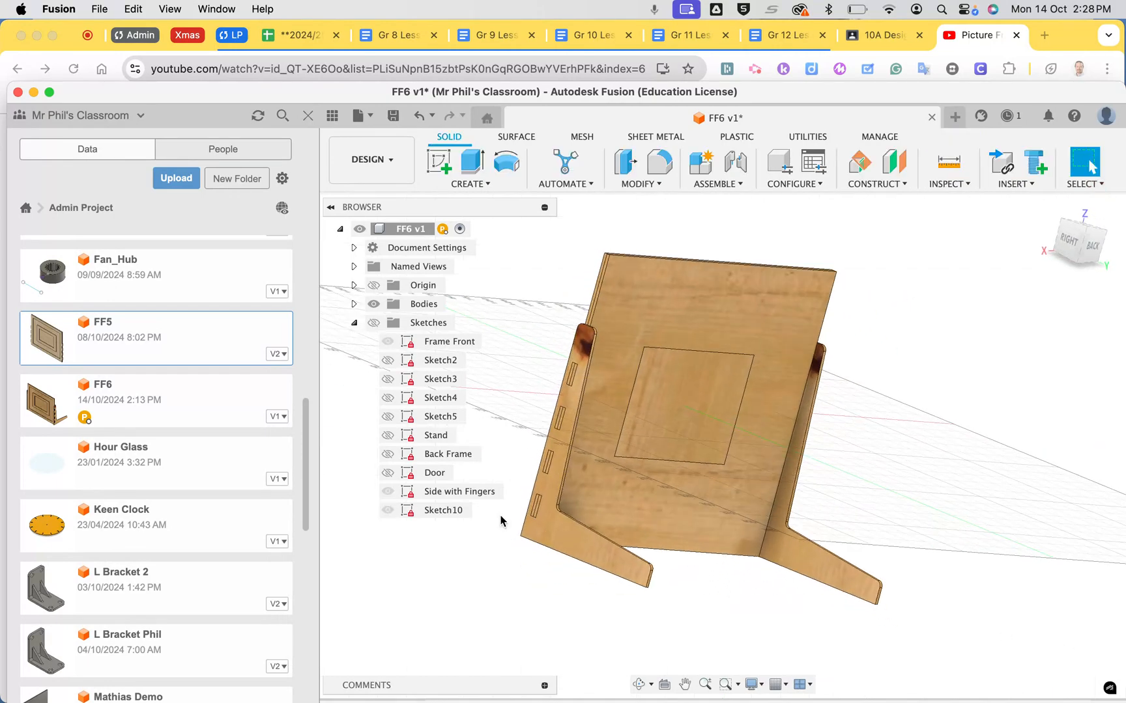
Rename the back panel's new sketch as Back with Hole
right_click(442, 512)
left_click(463, 349)
type("B")
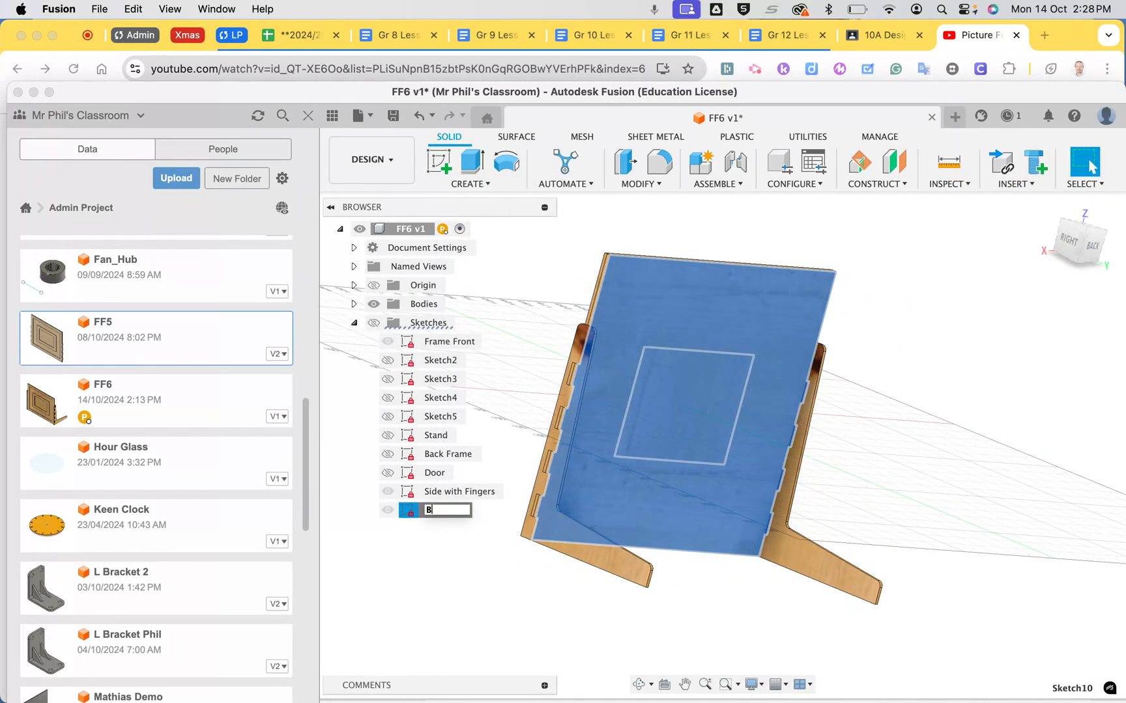
type("ack with Hole")
key("Return")
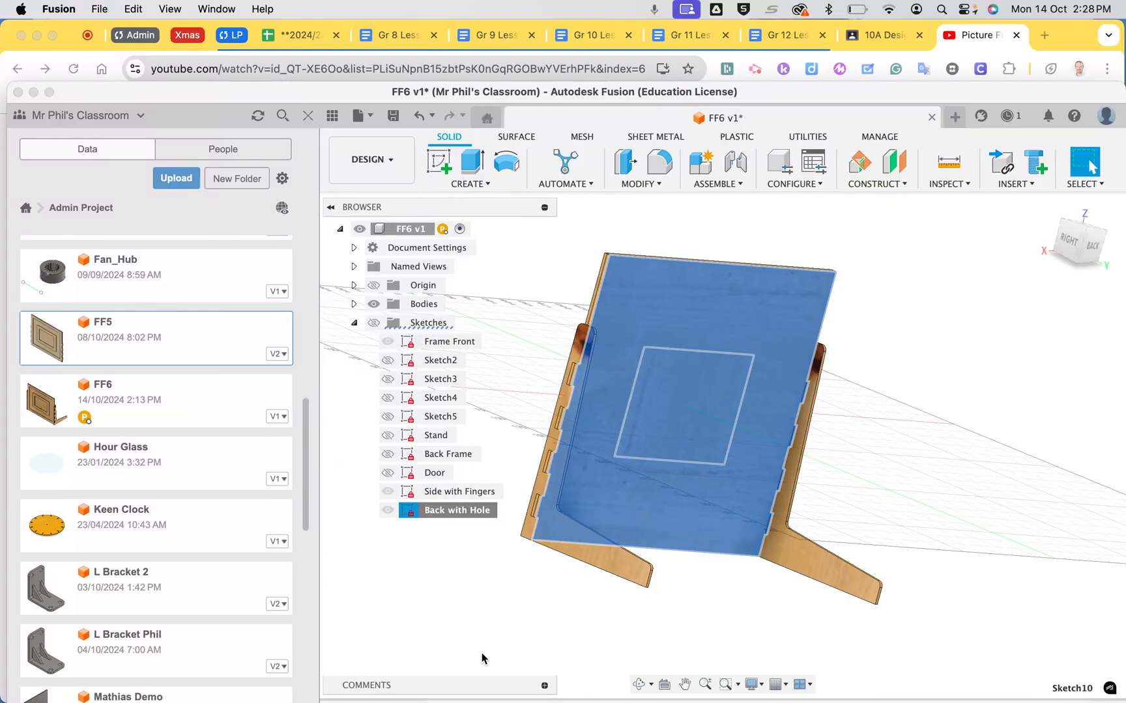
Save the Back with Hole sketch as a DXF file named Back in the computer's Downloads folder
right_click(439, 510)
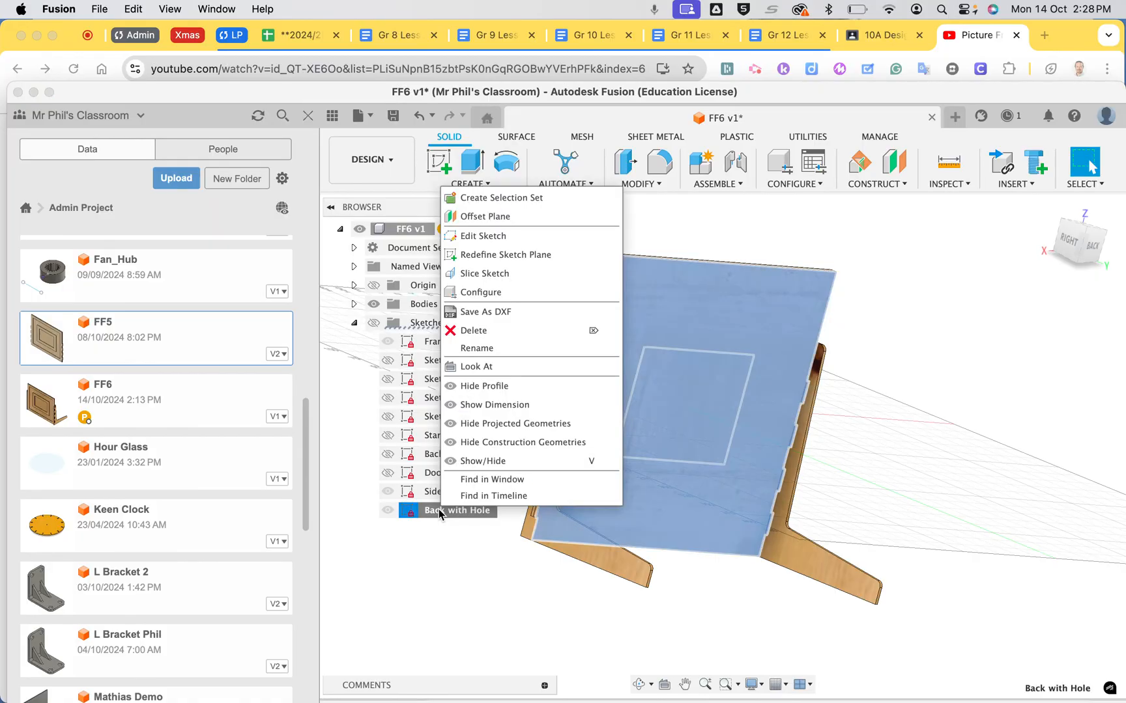
left_click(479, 312)
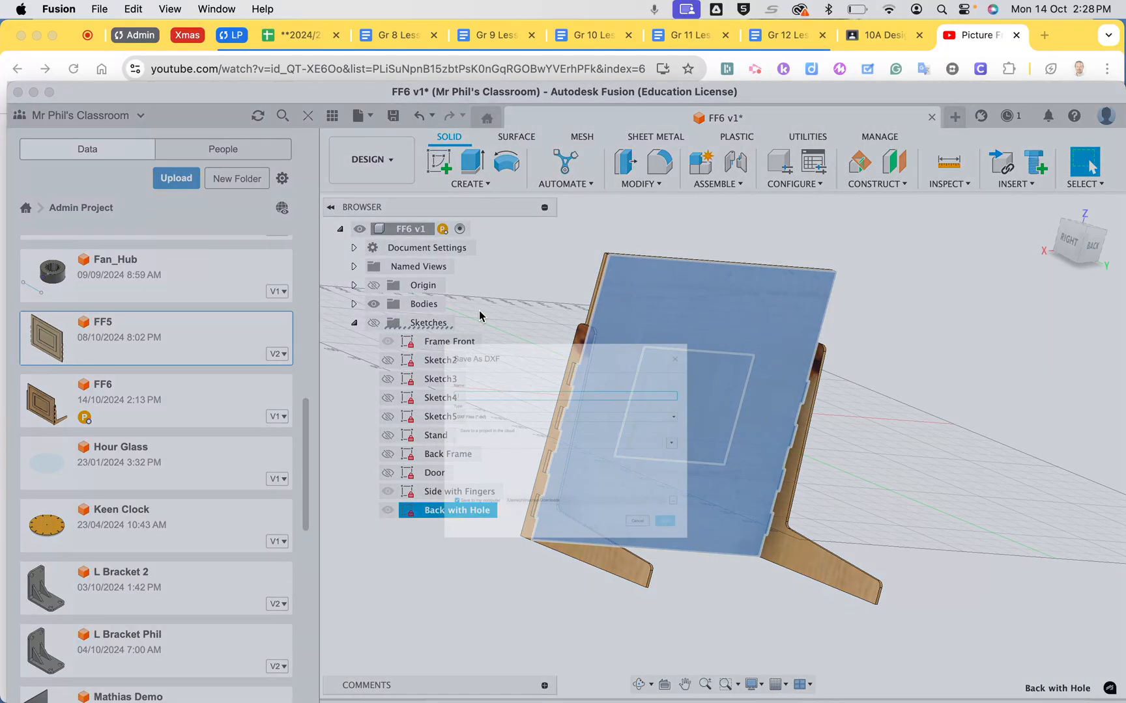
type("Back")
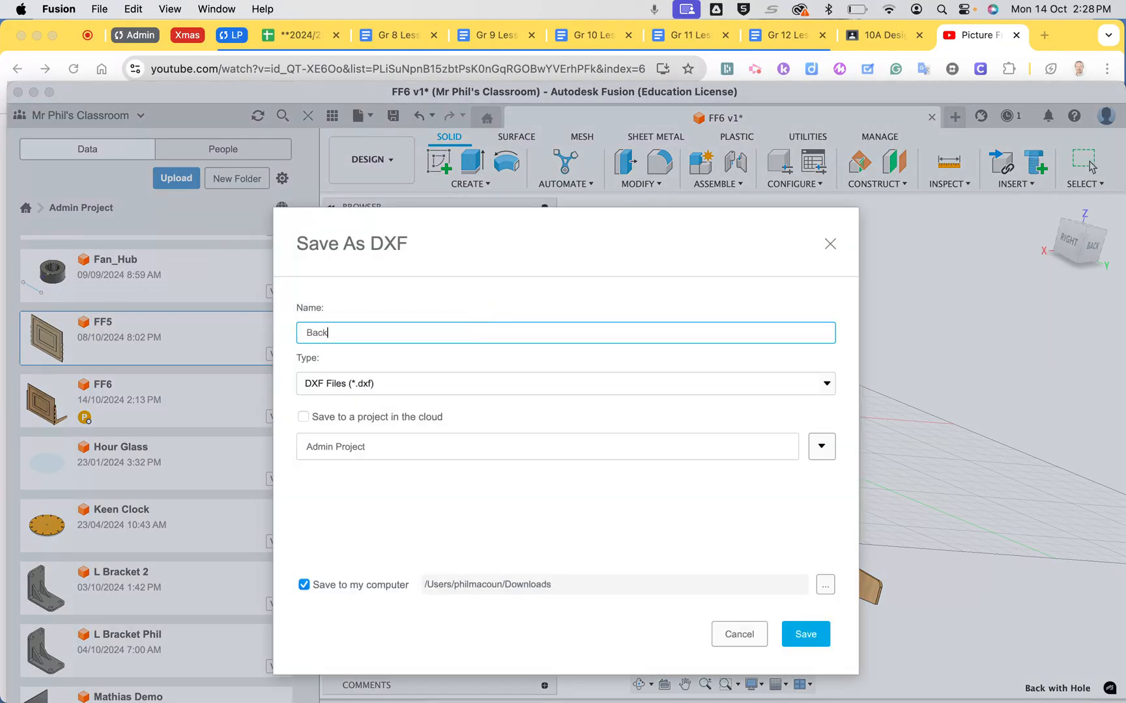
left_click(808, 635)
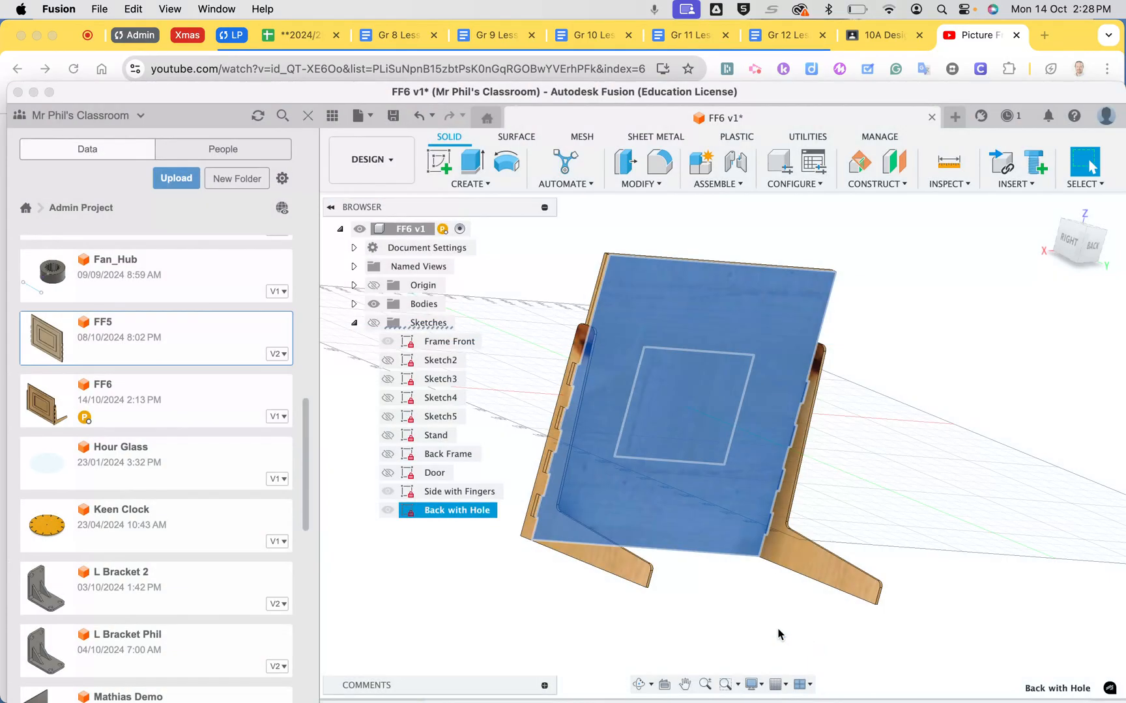
Switch to Illustrator and open Back.dxf at original size, 1 unit equal to 1 millimetre, with artwork centred and layers merged
left_click(609, 679)
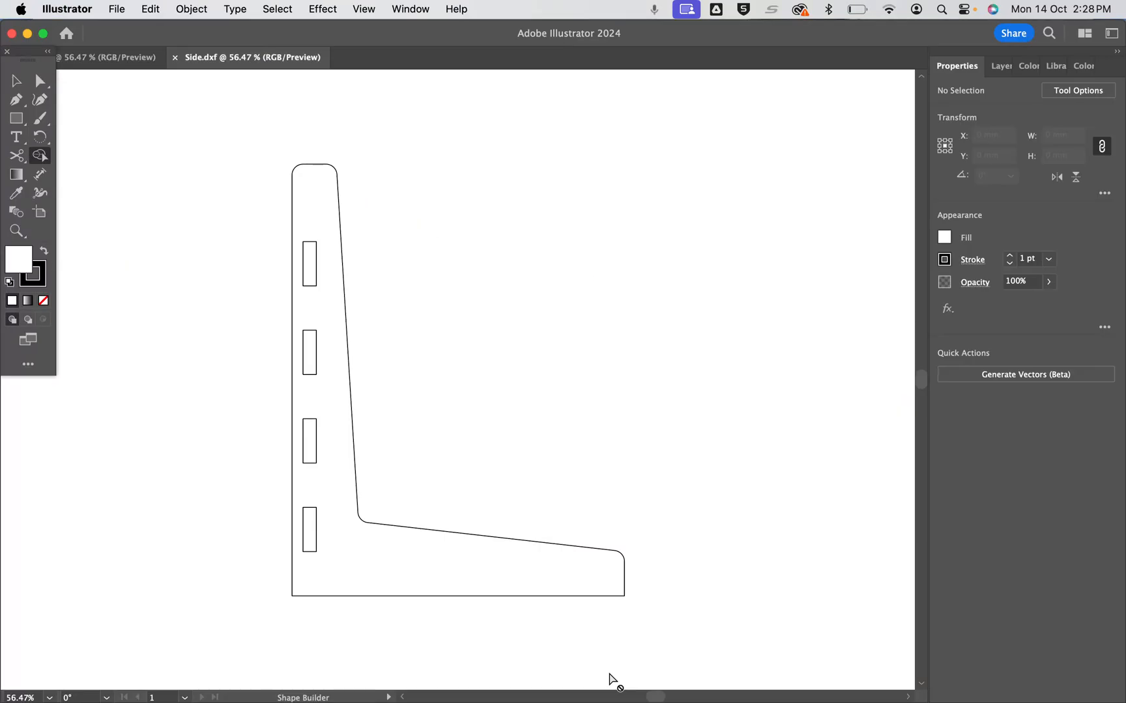
left_click(117, 10)
left_click(130, 68)
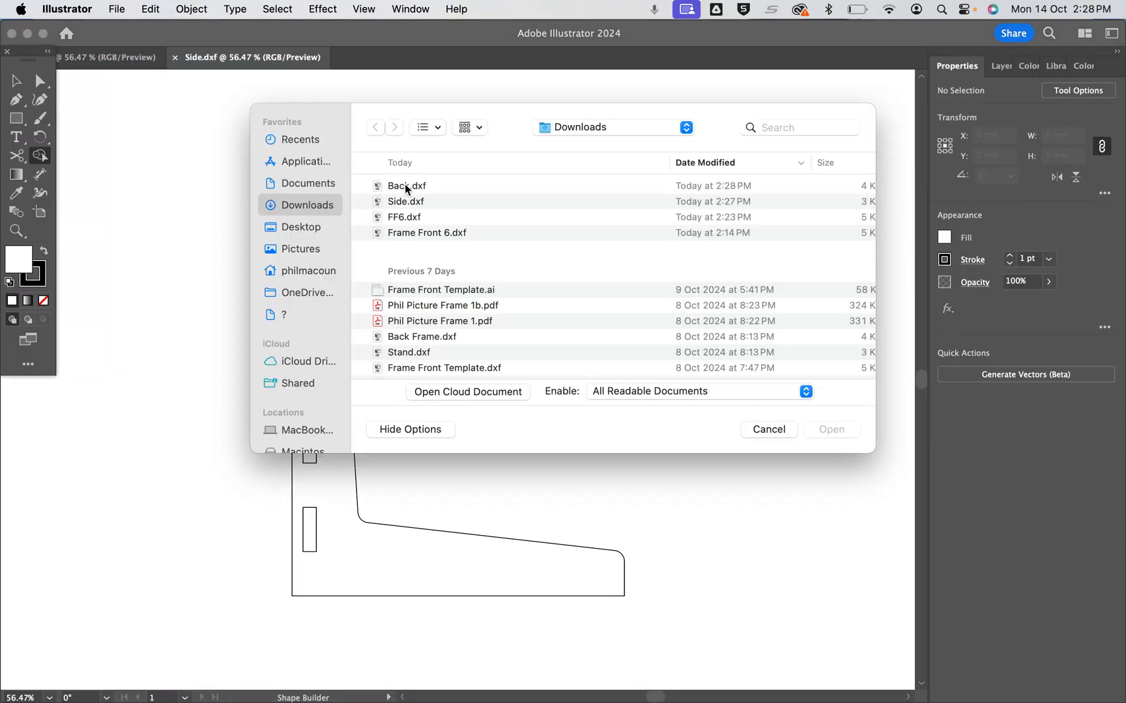
left_click(405, 187)
left_click(831, 431)
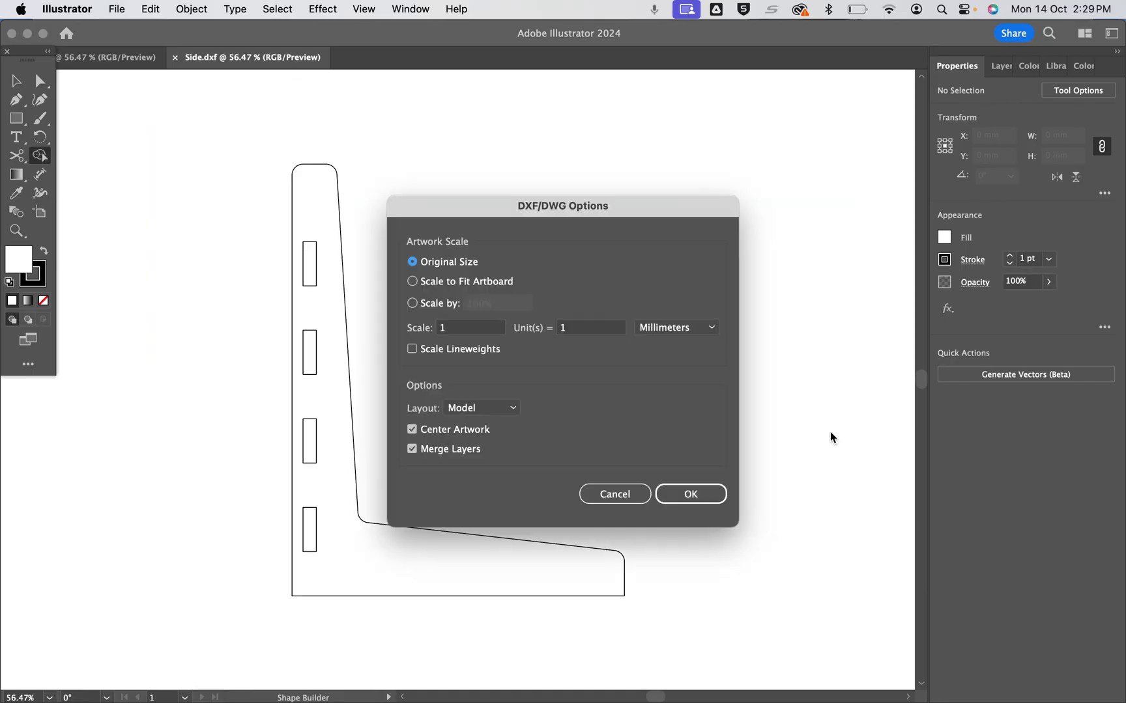
left_click(697, 496)
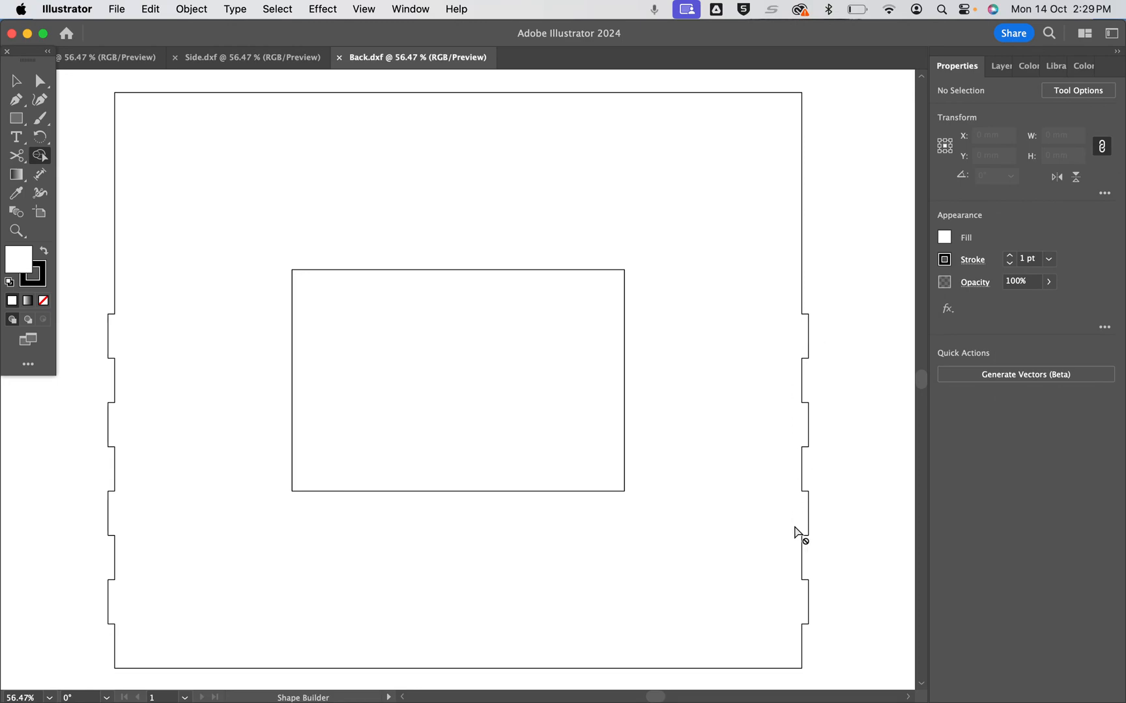
View the front frame document, and switch to Chrome to check the A2 paper dimensions
left_click(117, 65)
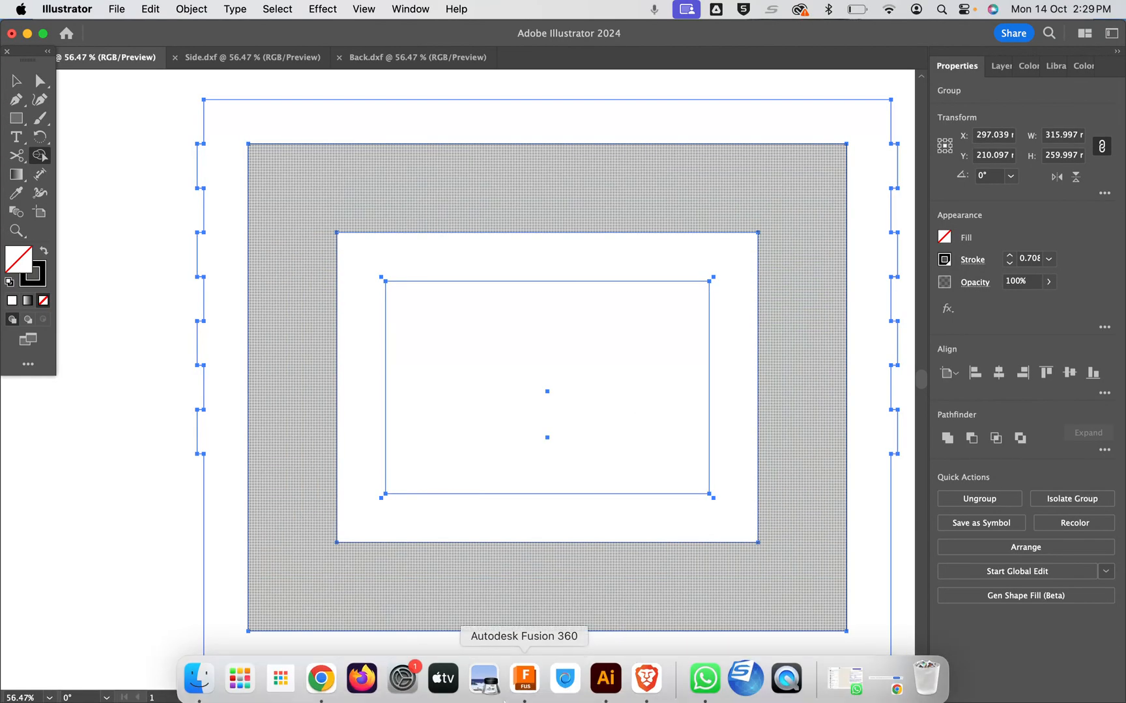
left_click(322, 674)
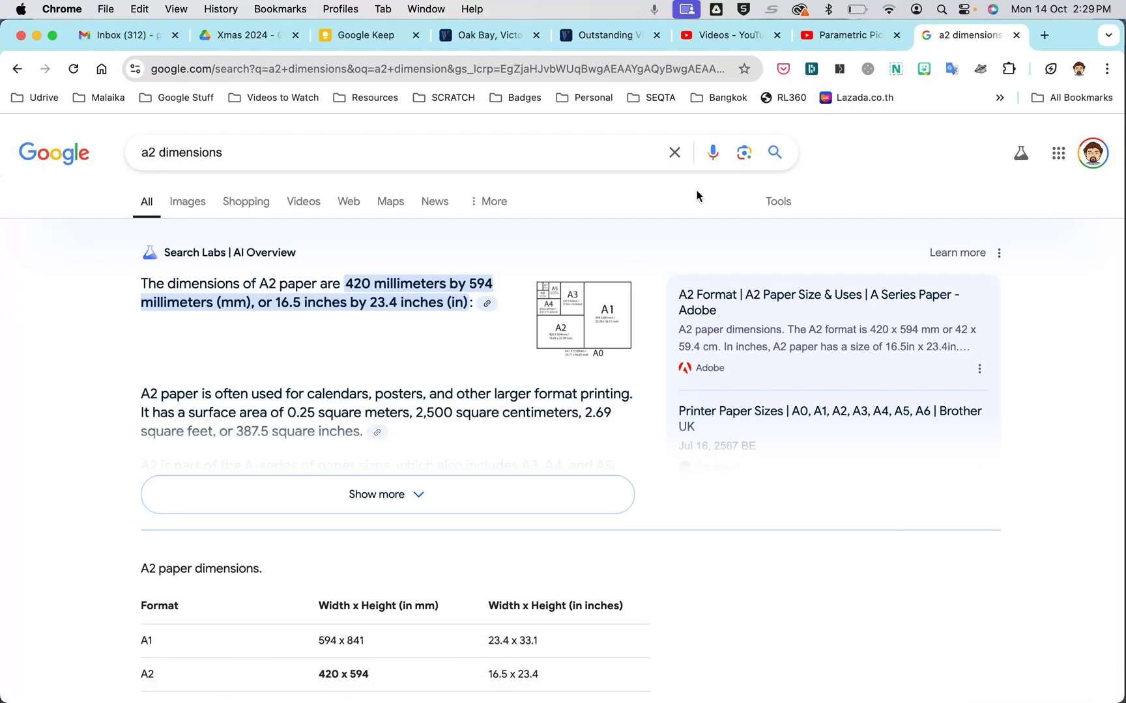